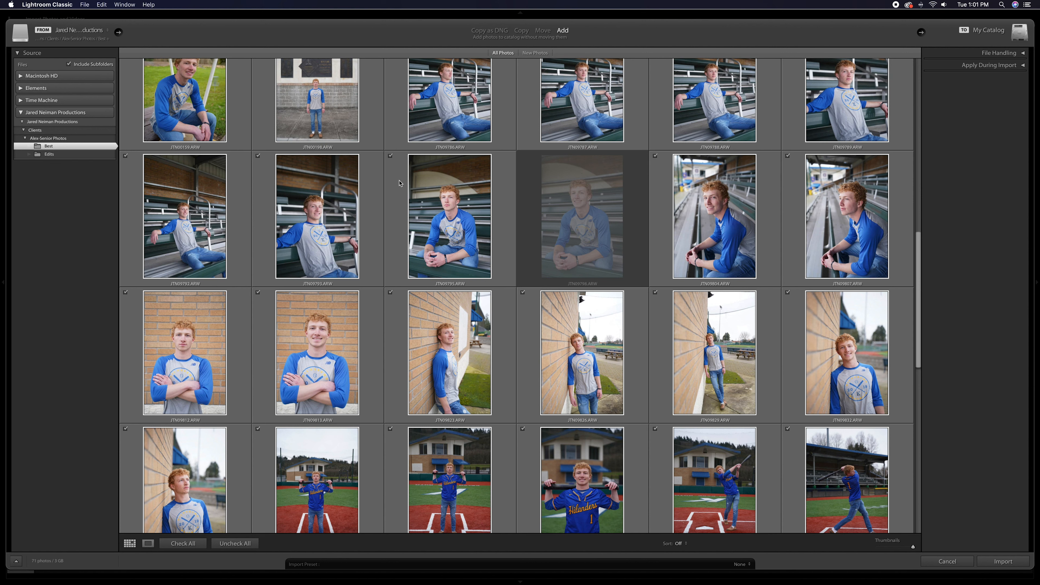
Deselect all photos and import only the portrait of the boy seated on the bleachers with clasped hands
click(389, 156)
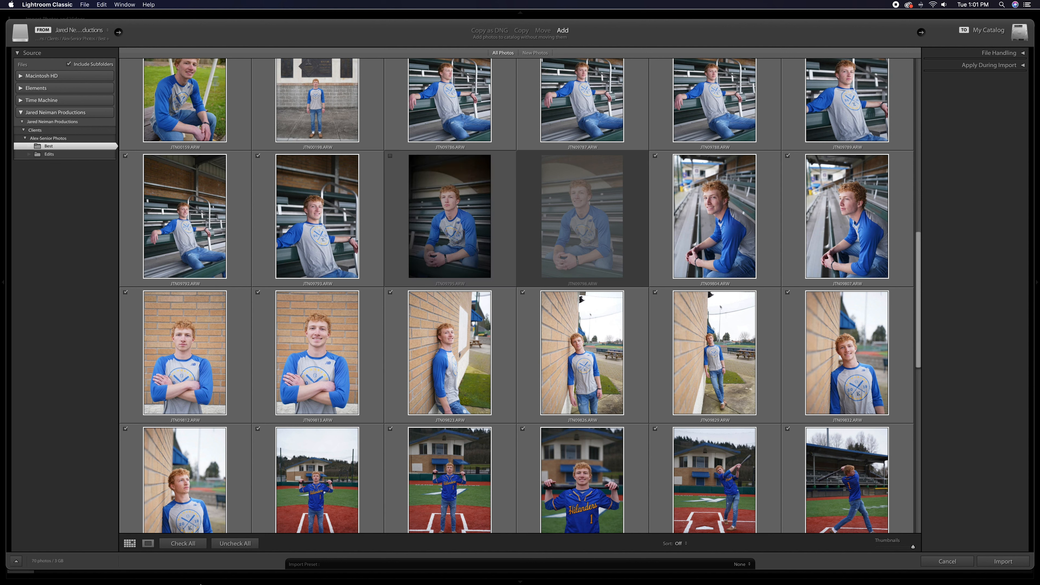
click(234, 543)
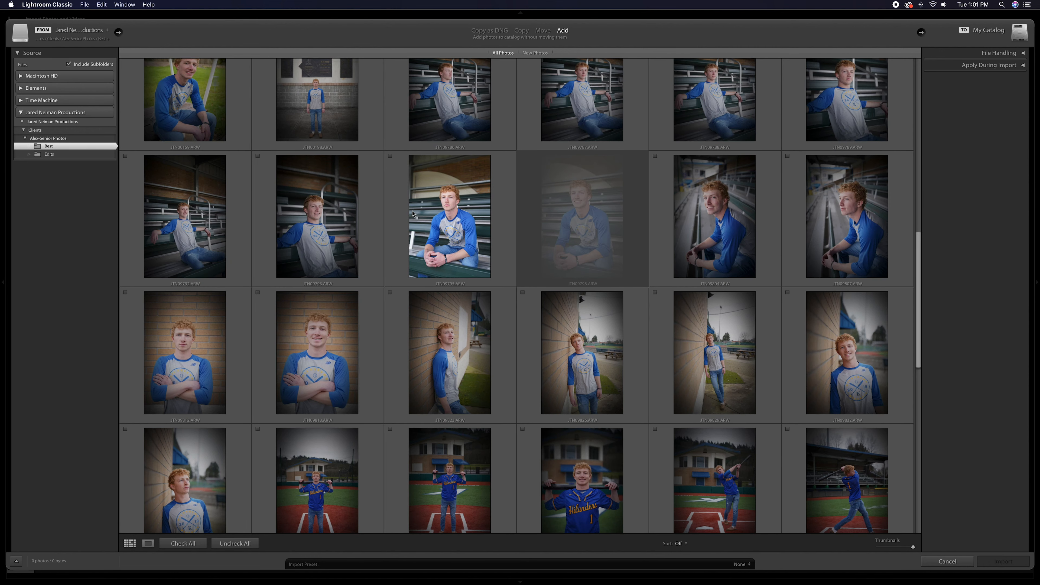
click(391, 156)
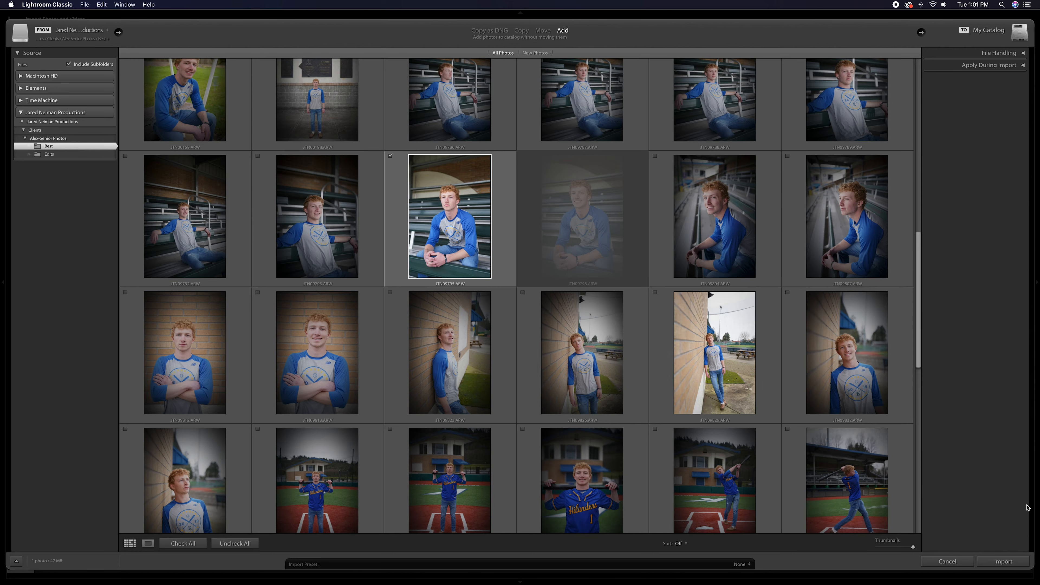
click(1003, 560)
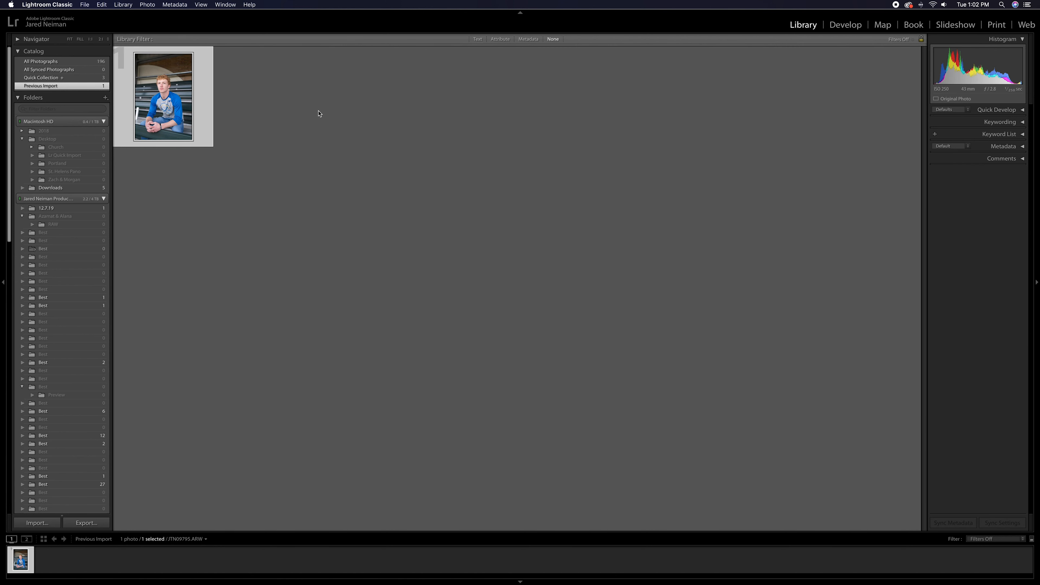
Open the Quick Collection's wedding couple photo for developing and set Exposure to −0.30, Contrast to +10 and Highlights to −35
click(68, 78)
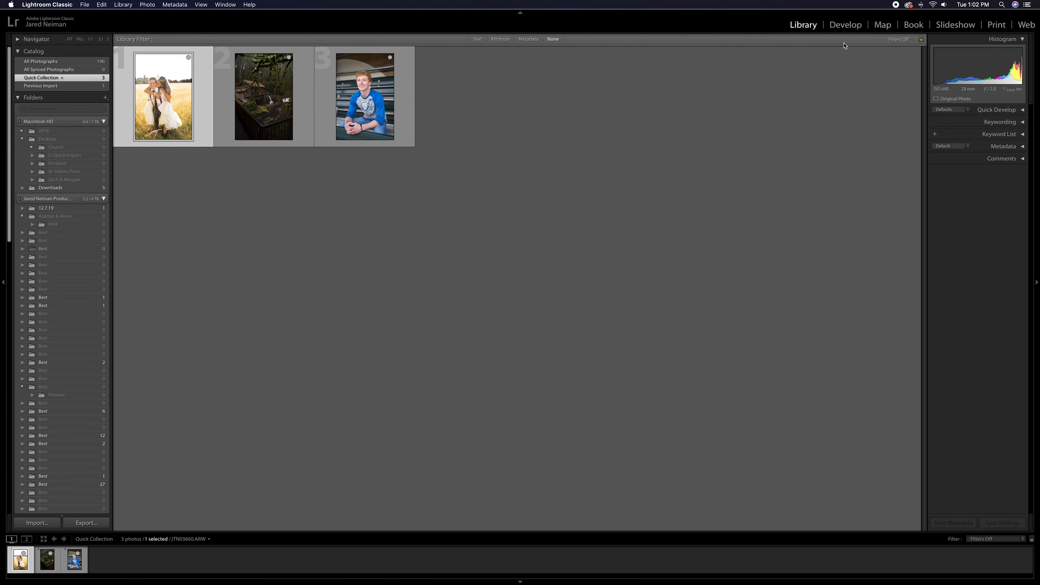
click(845, 25)
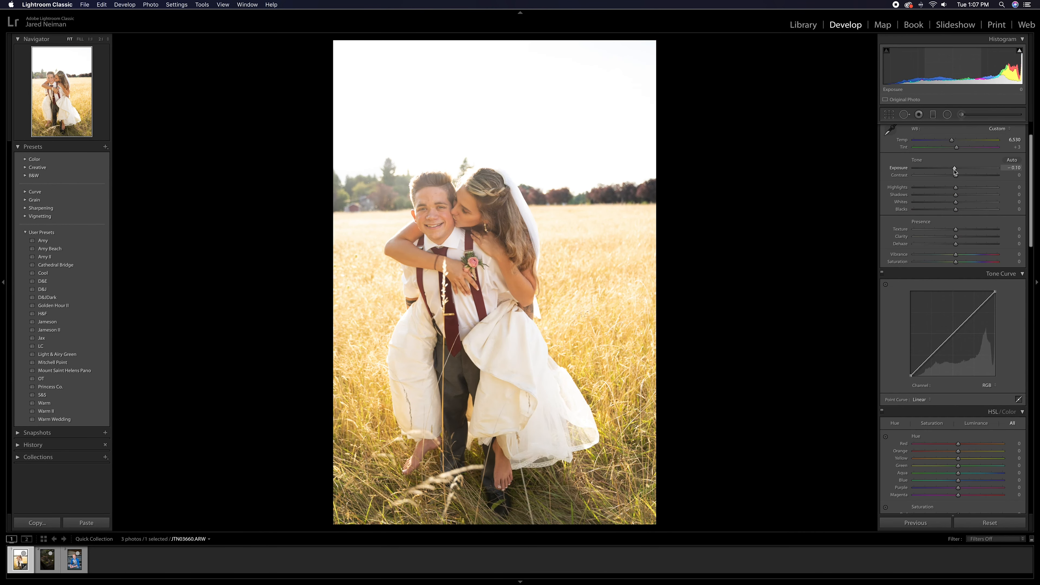
drag(951, 170, 943, 198)
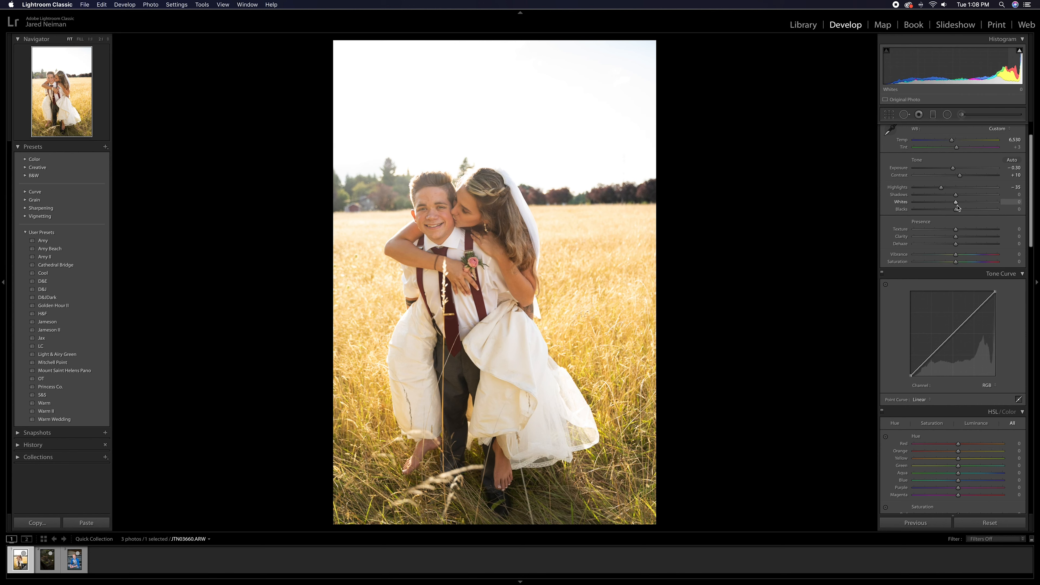
Set the couple photo's Shadows to −40, Whites to +15 and Blacks to −15
drag(961, 198, 931, 200)
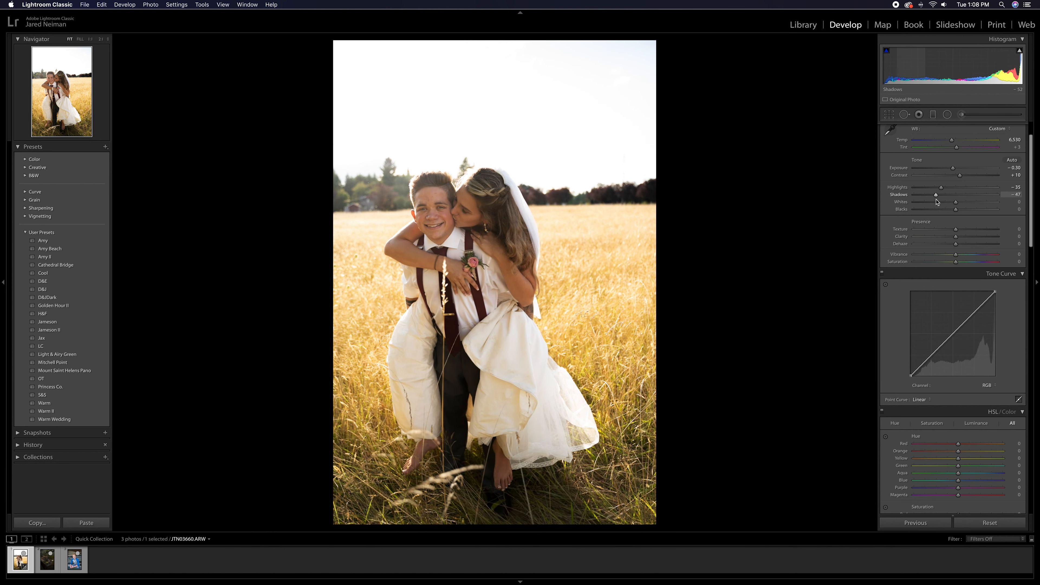
drag(932, 202, 950, 203)
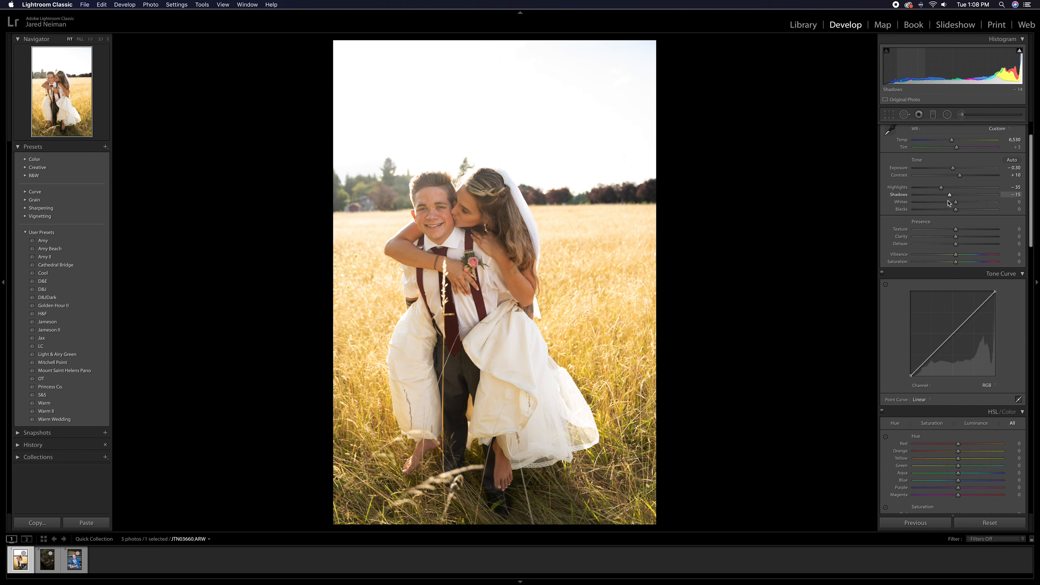
drag(943, 203, 941, 203)
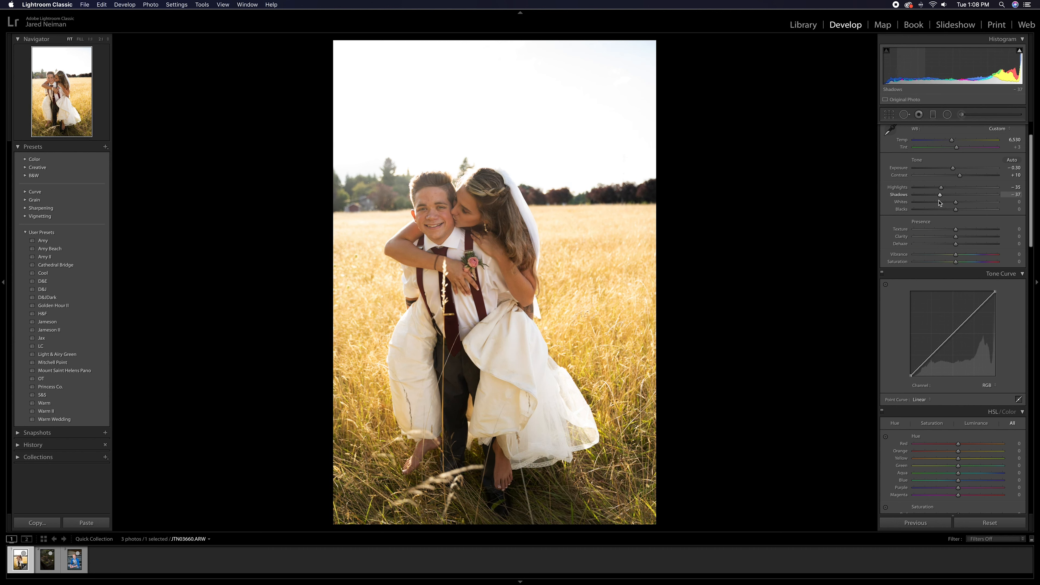
mouse_move(956, 202)
mouse_down()
mouse_move(935, 207)
mouse_move(968, 209)
mouse_move(922, 207)
mouse_move(962, 209)
mouse_up()
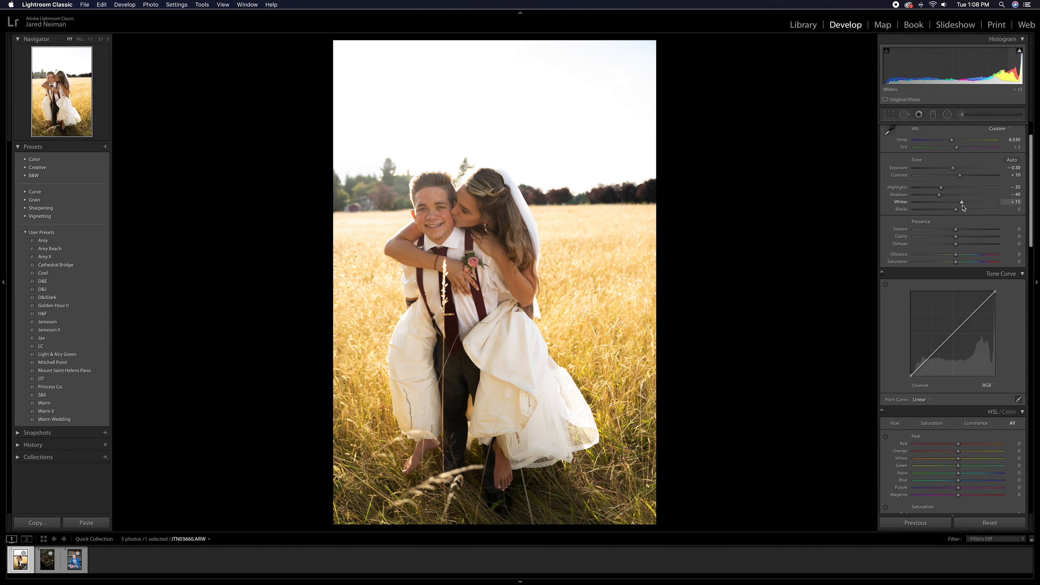
drag(955, 209, 950, 211)
Check the couple's skin detail up close and soften it by setting Texture to −15
click(442, 229)
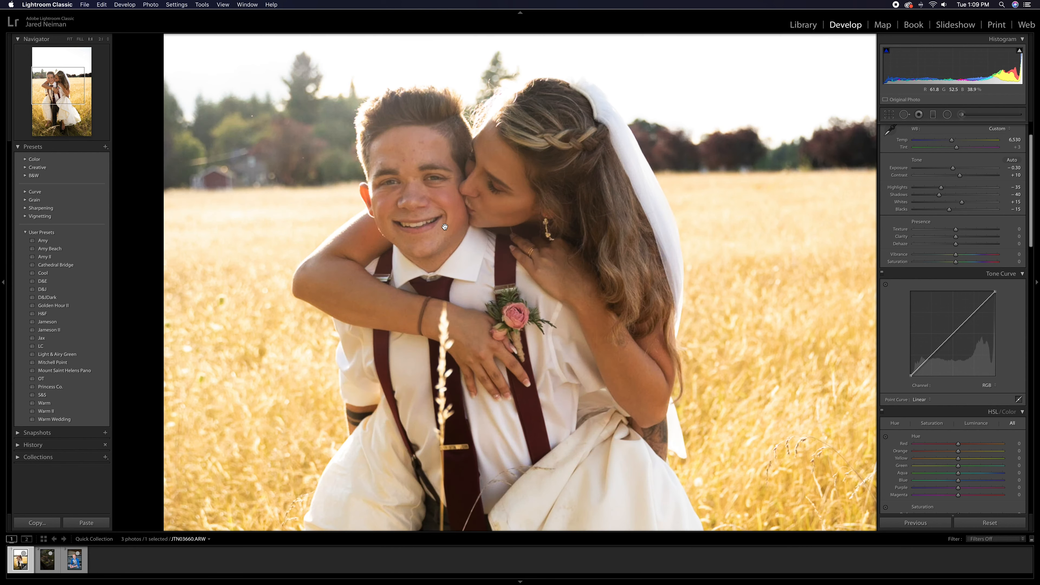
key(super+equal)
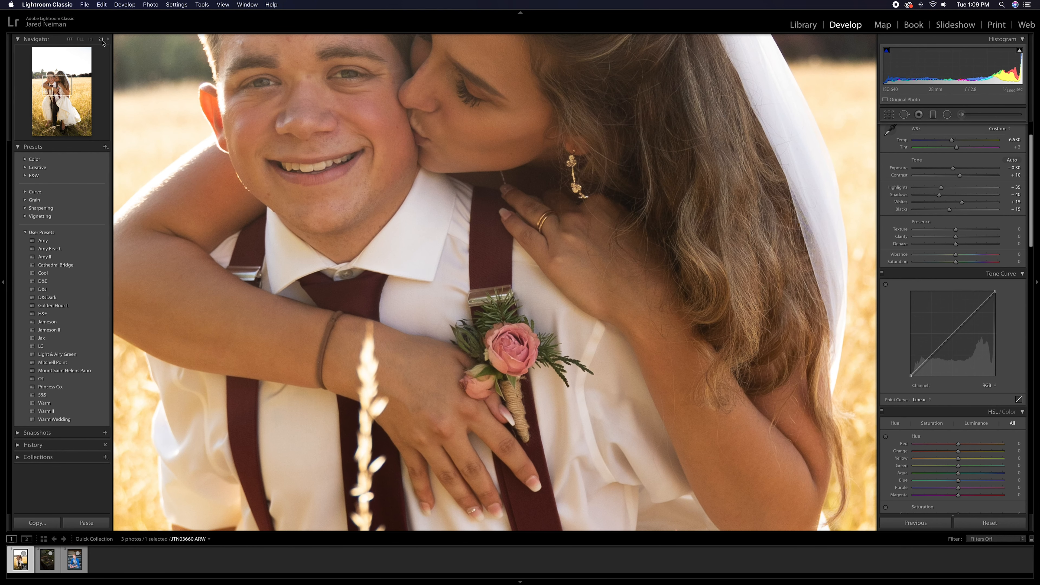
key(super+minus)
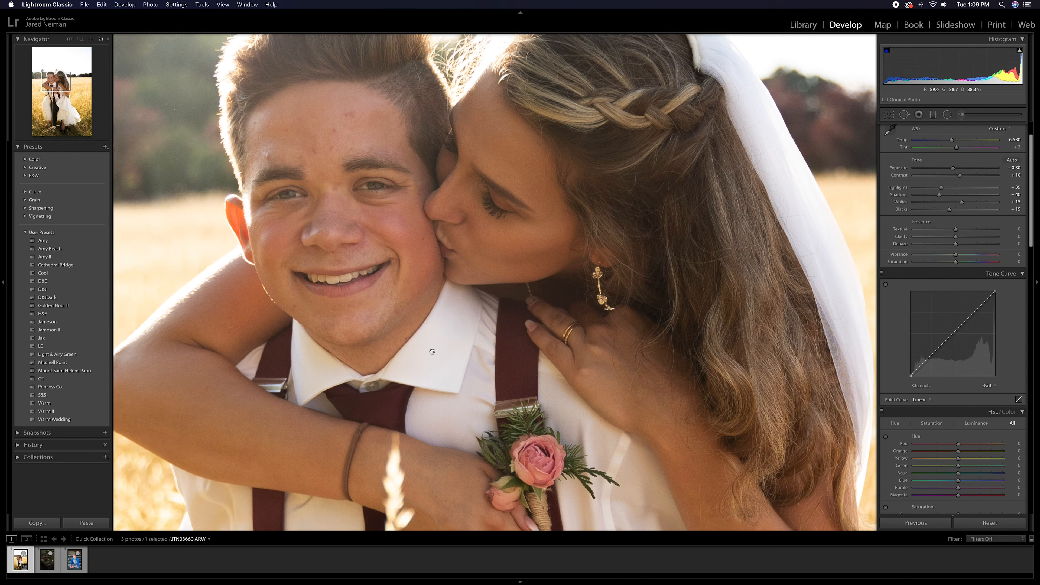
click(69, 43)
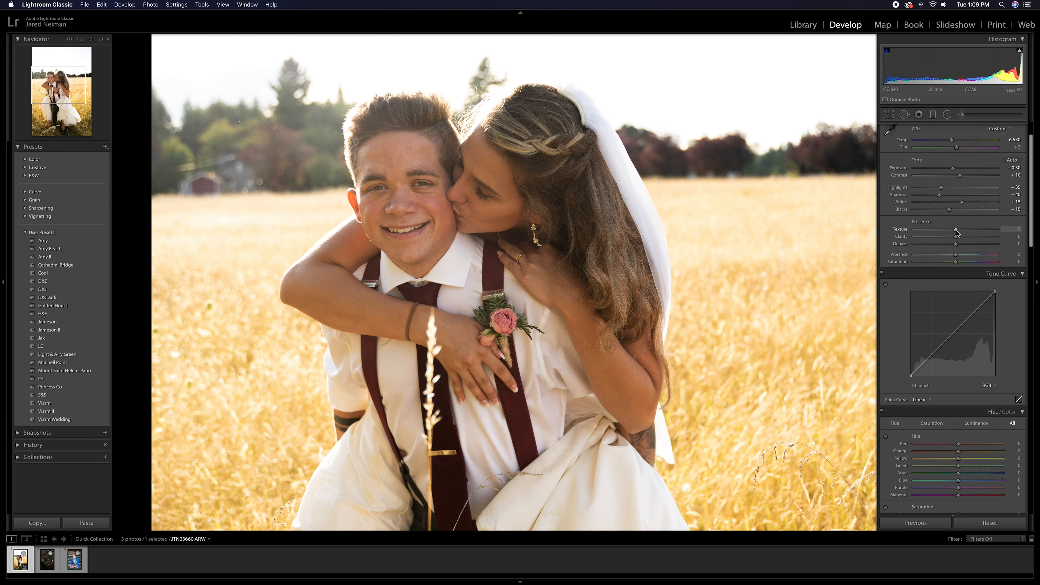
drag(956, 233, 932, 234)
click(427, 226)
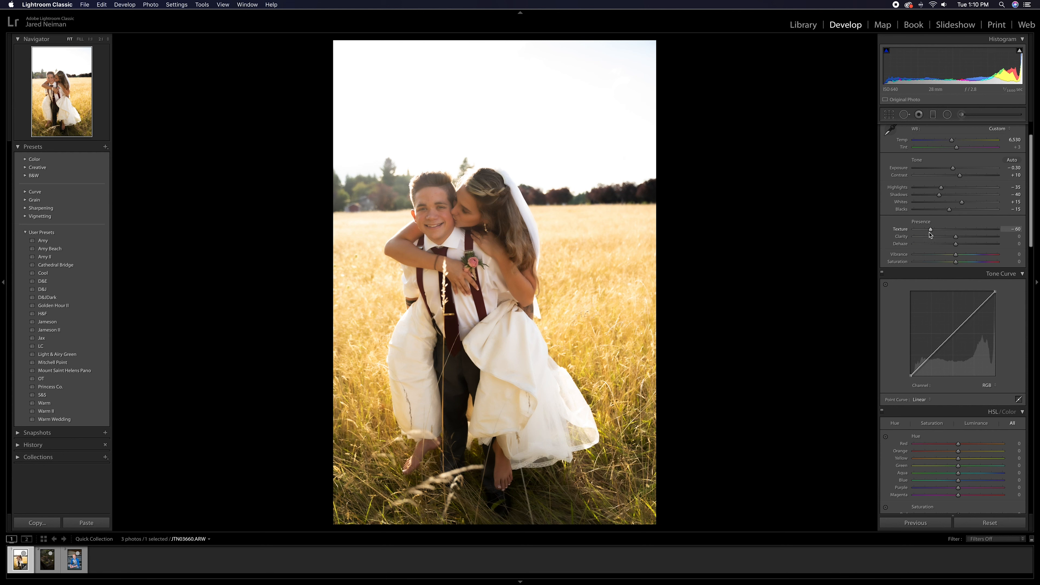
drag(931, 232, 949, 234)
Try a strong positive Clarity on the couple, and settle on a Clarity of −5
key(z)
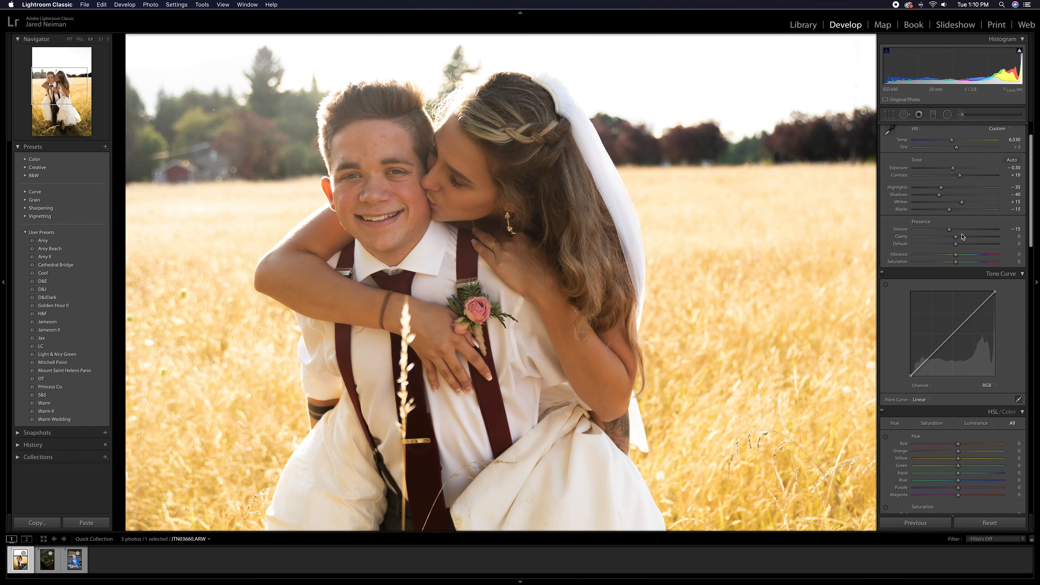
drag(962, 237, 973, 242)
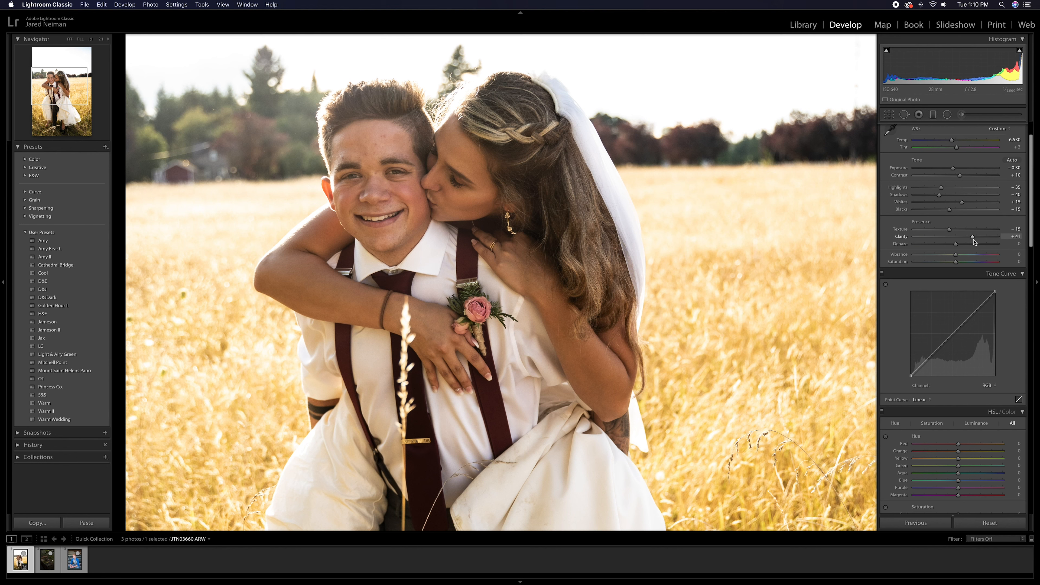
drag(973, 241, 955, 241)
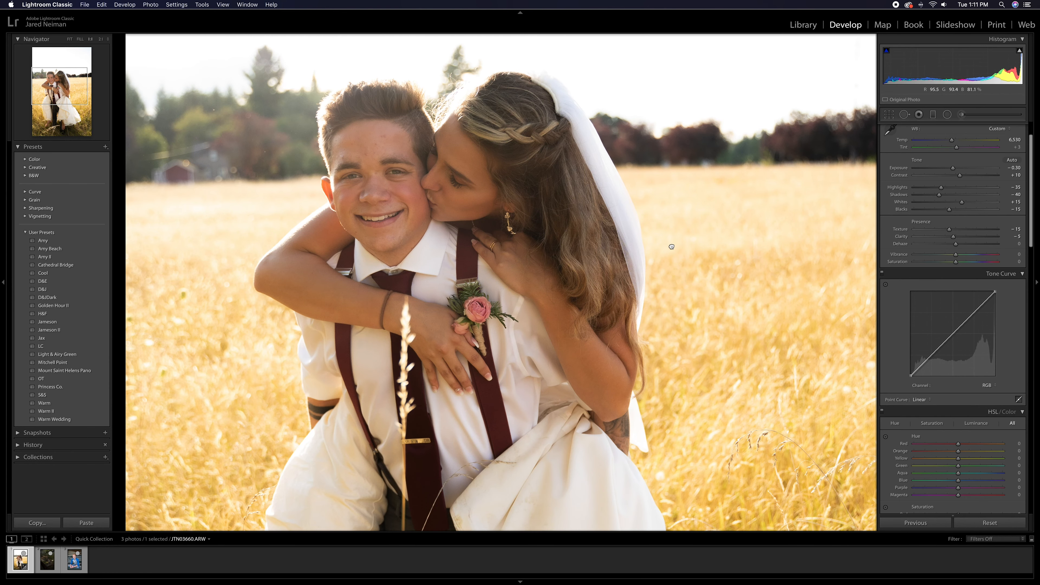
click(672, 248)
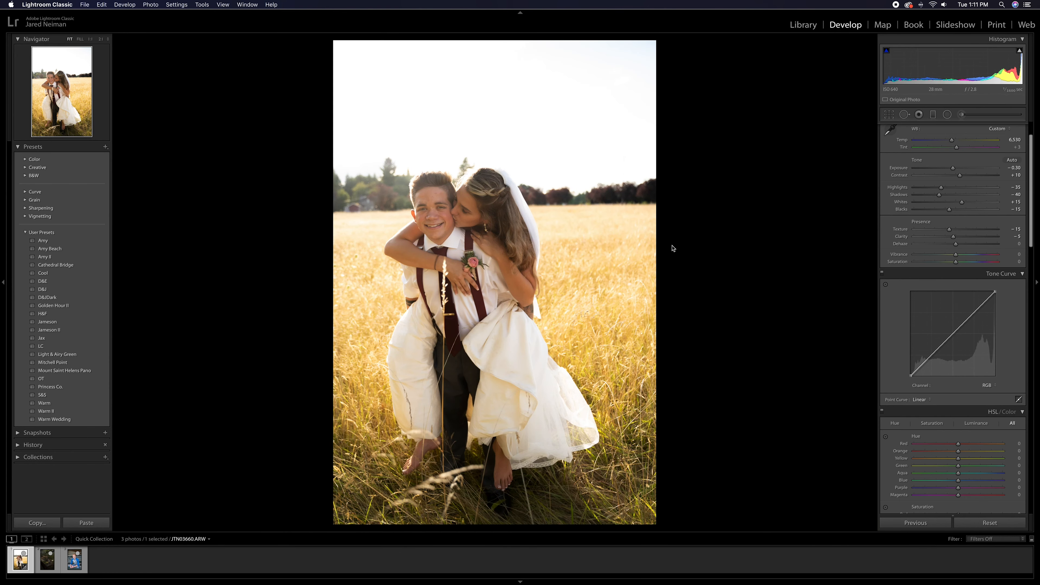
Set Dehaze to +5, Vibrance to +25 and Saturation to −10 on the couple photo
drag(955, 244, 968, 250)
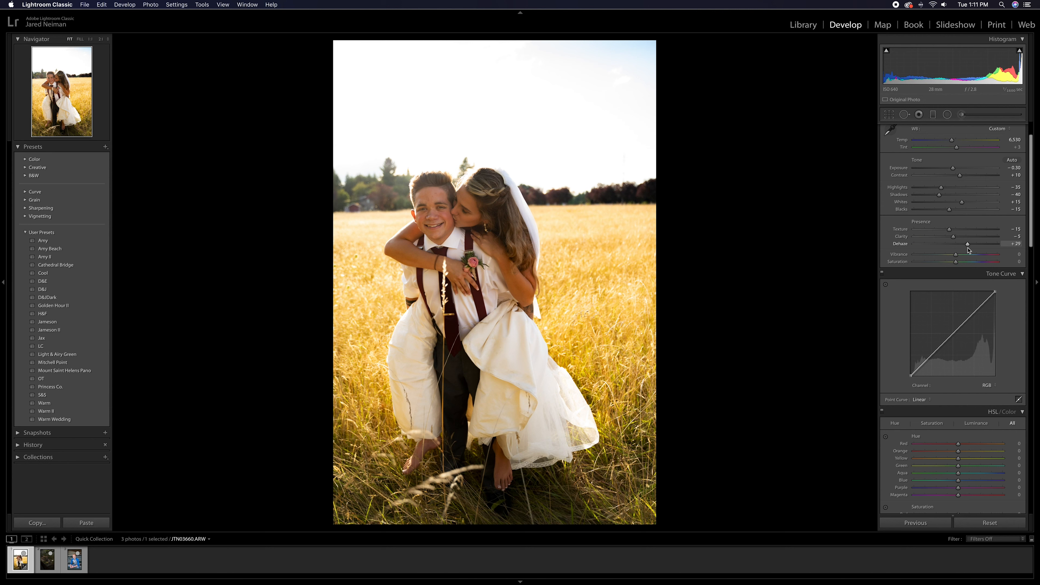
mouse_move(968, 250)
mouse_down()
mouse_move(942, 249)
mouse_move(957, 252)
mouse_up()
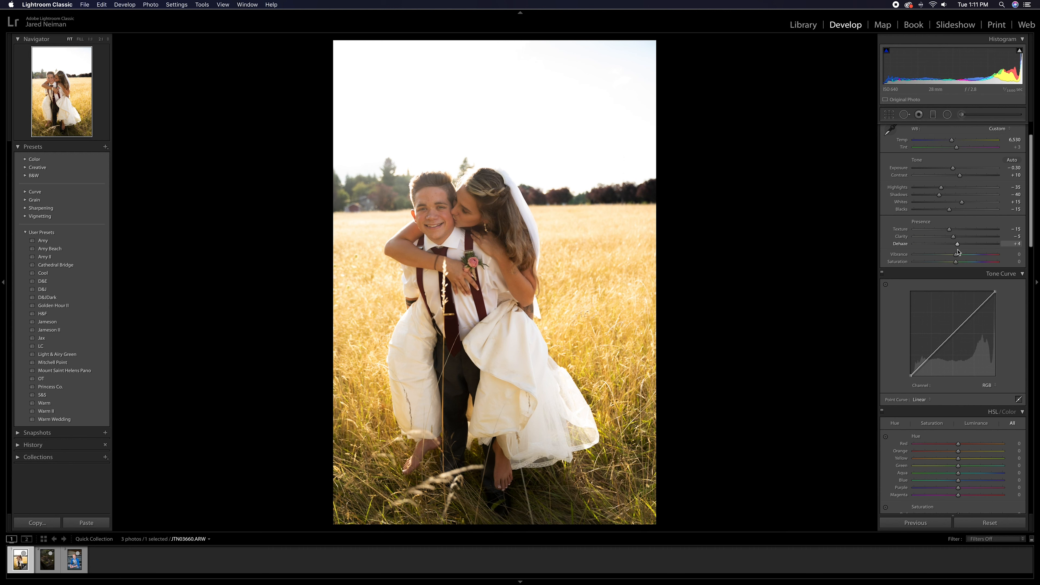
drag(958, 252, 958, 252)
drag(956, 264, 950, 264)
drag(954, 261, 969, 260)
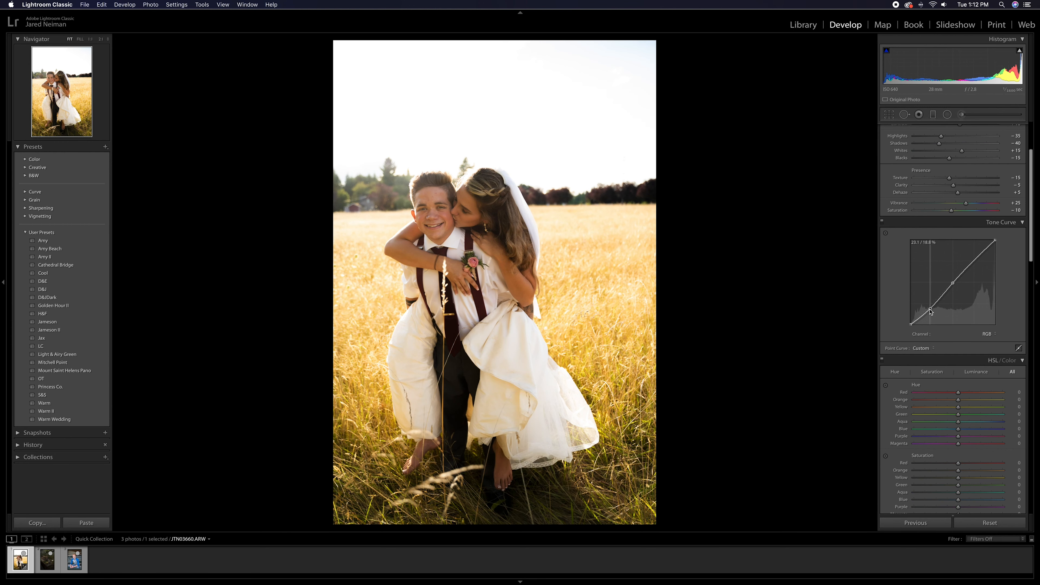
Shape a gentle S-curve in the RGB tone curve and lift its black point to about 6%
drag(930, 311, 928, 310)
drag(928, 307, 928, 310)
drag(910, 324, 904, 313)
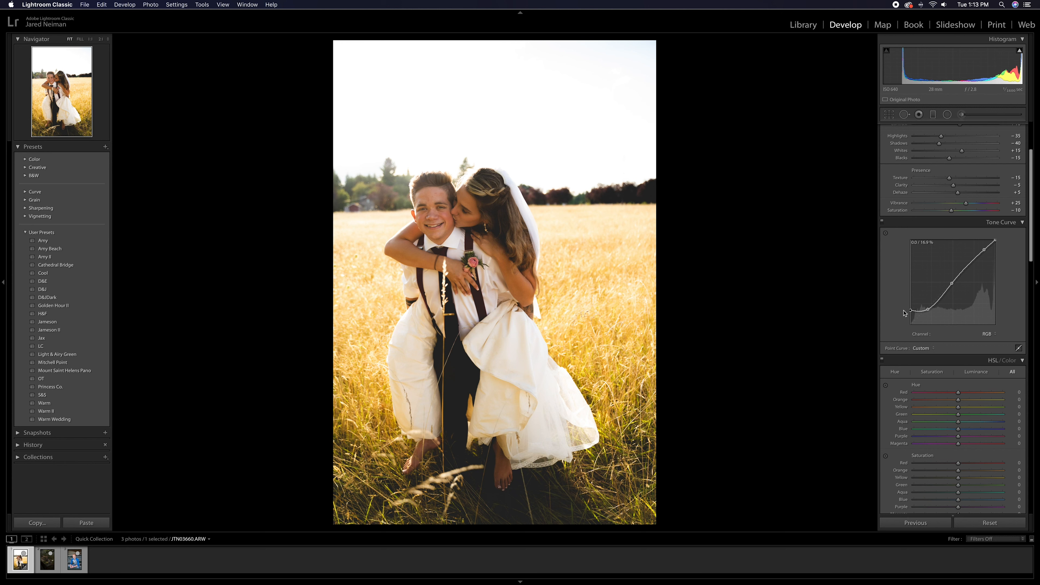
drag(904, 313, 900, 329)
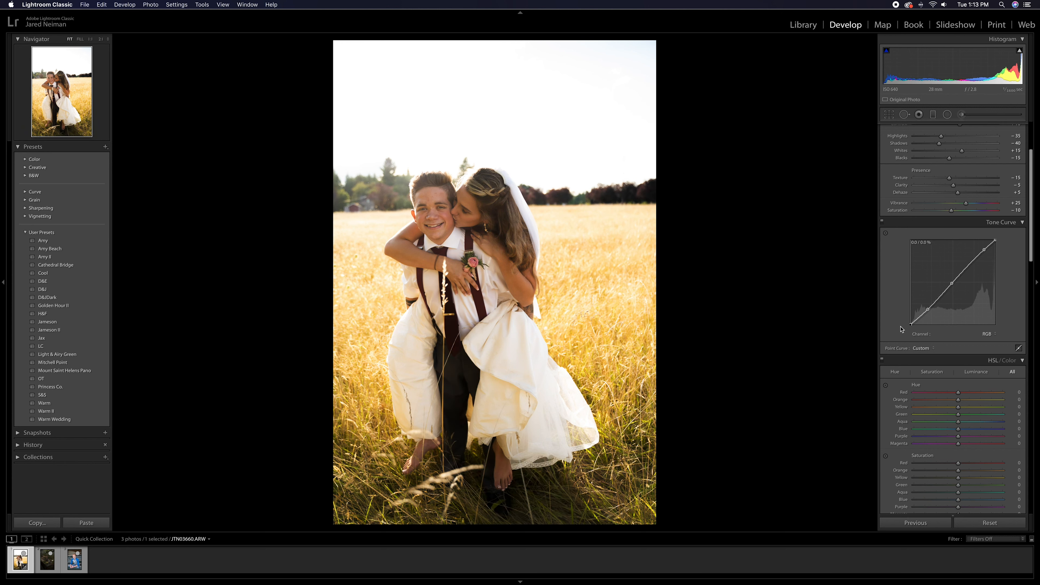
drag(900, 324, 899, 322)
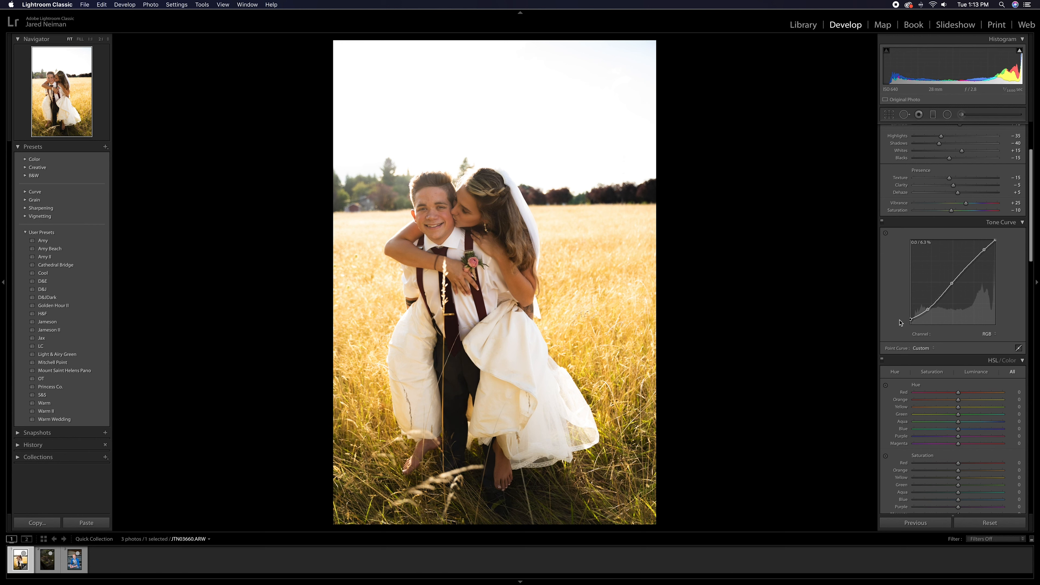
Look through the HSL/Color adjustments, comparing the Hue, Saturation, Luminance, All and per-color views
scroll(982, 302, down, 5)
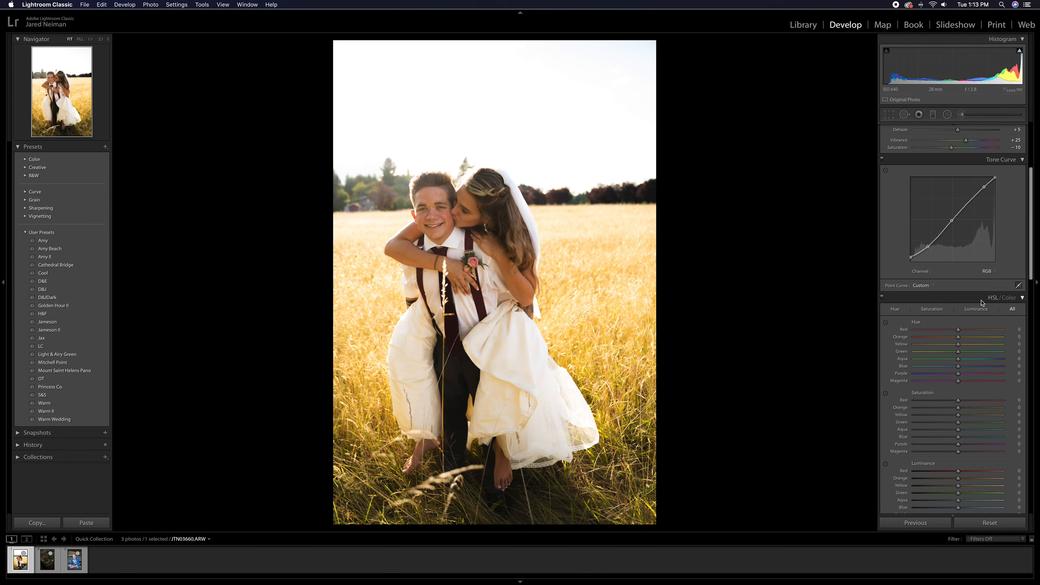
scroll(981, 303, down, 1)
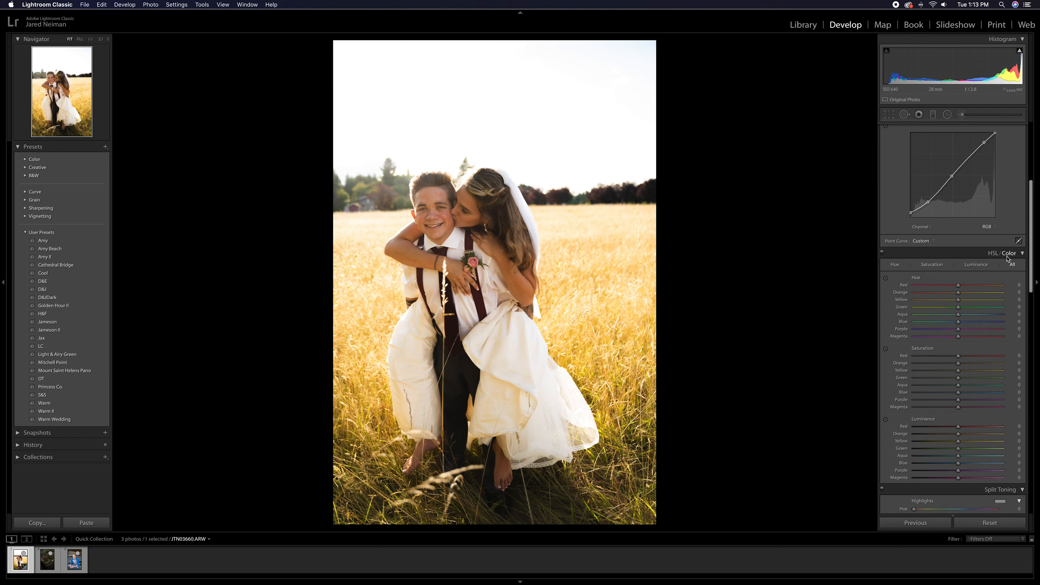
click(895, 266)
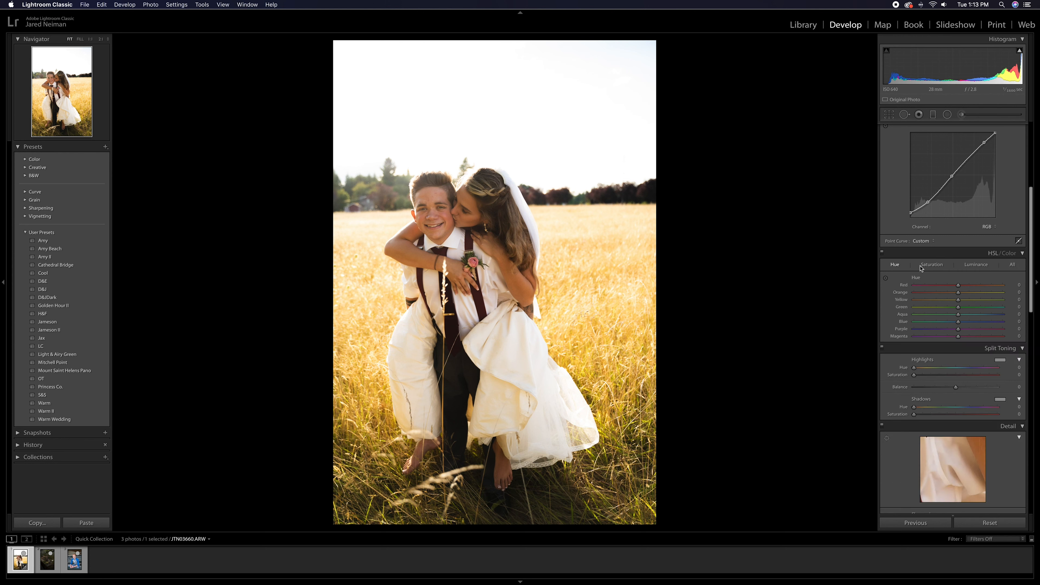
click(942, 267)
click(976, 266)
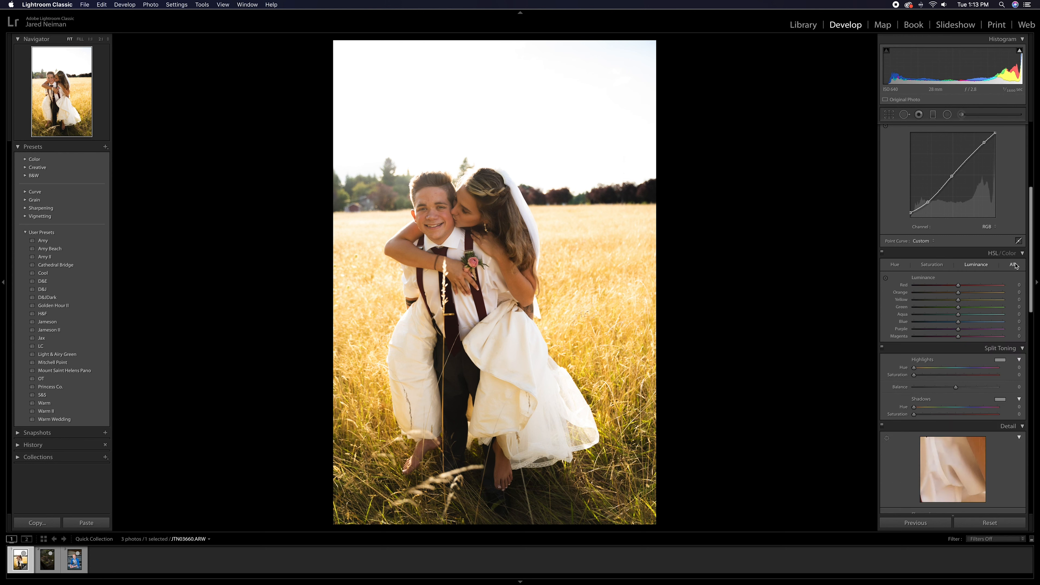
click(1013, 265)
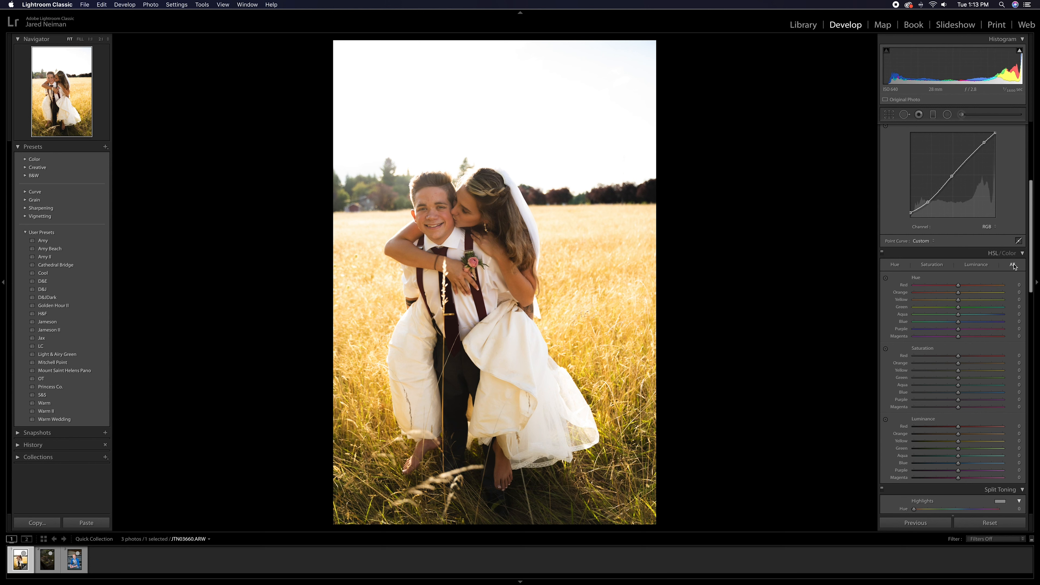
click(1011, 254)
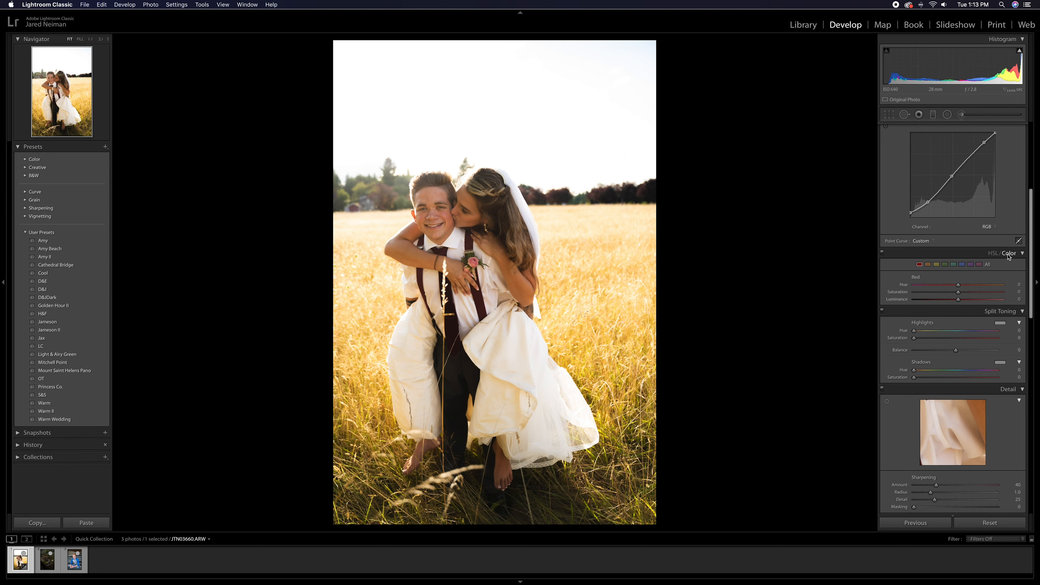
click(992, 254)
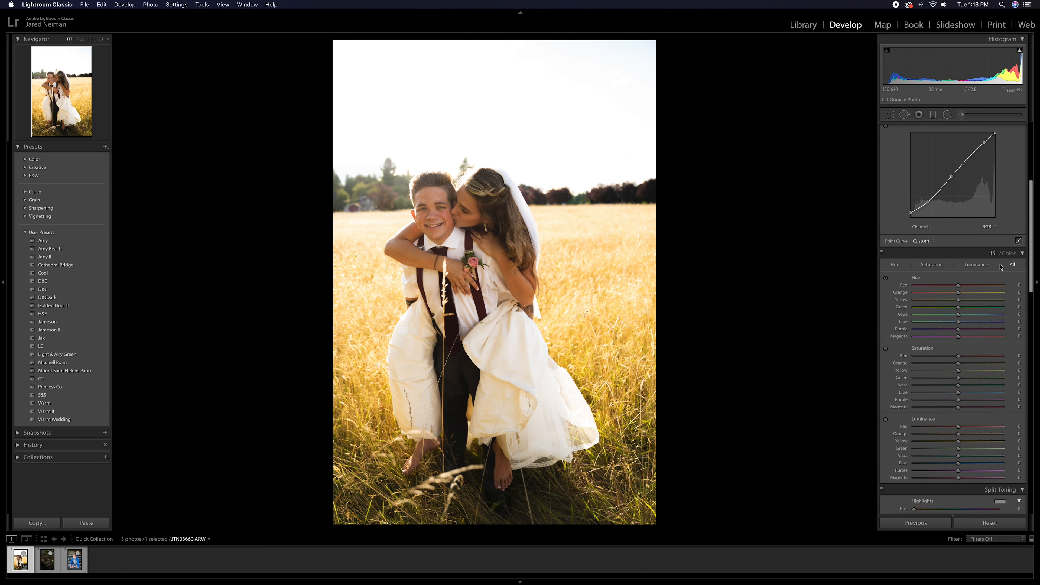
scroll(1008, 280, down, 2)
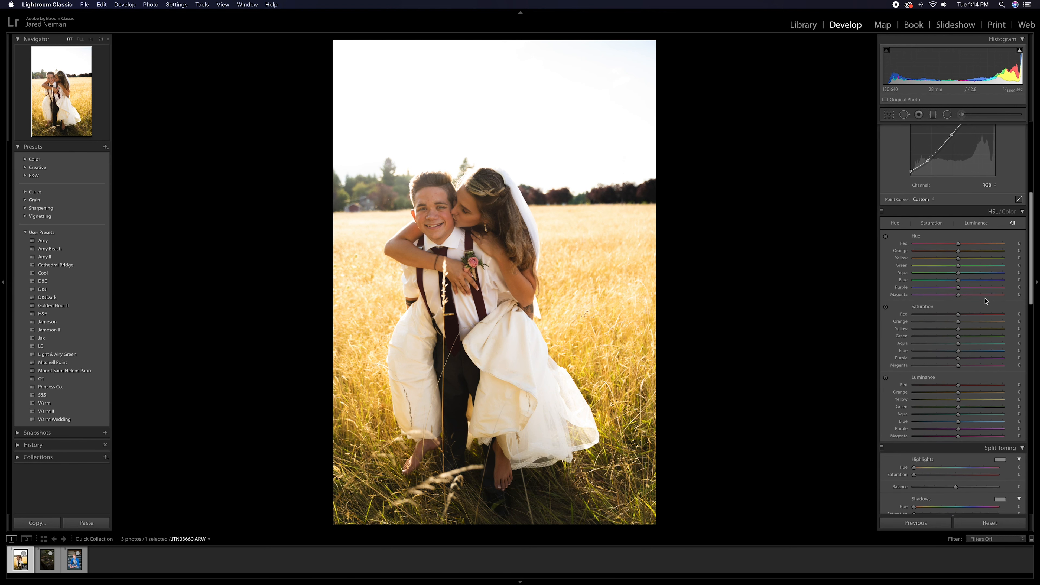
scroll(969, 333, down, 10)
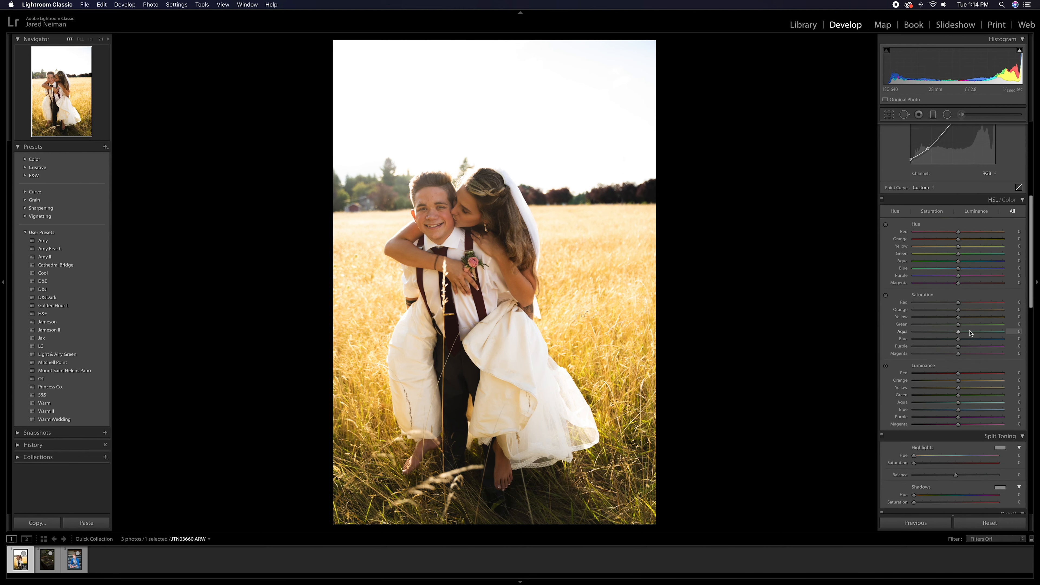
Set the Blue Primary hue to −15 and its saturation to −45 in the Calibration adjustments
scroll(969, 332, down, 13)
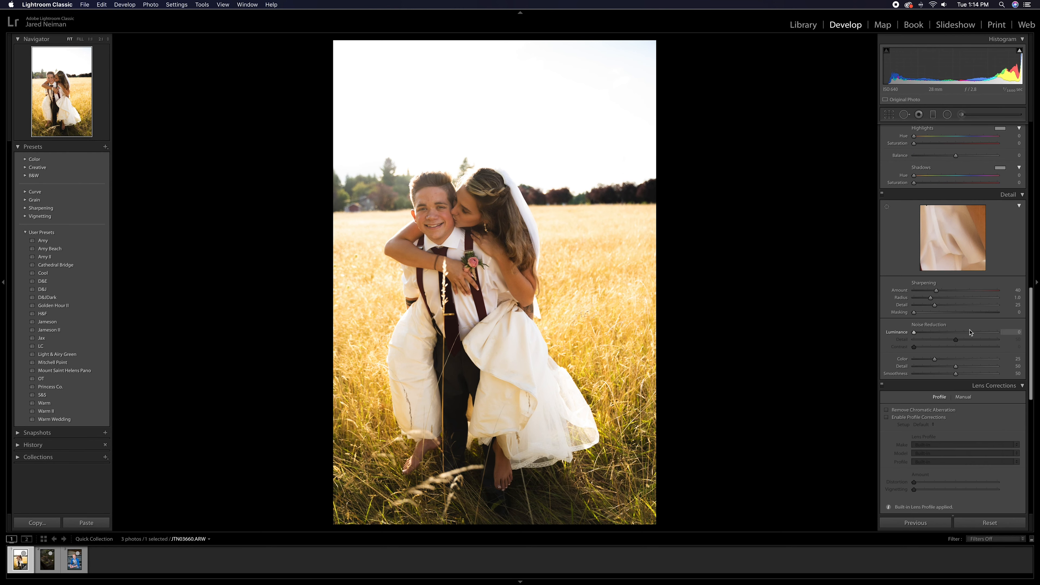
scroll(969, 333, down, 5)
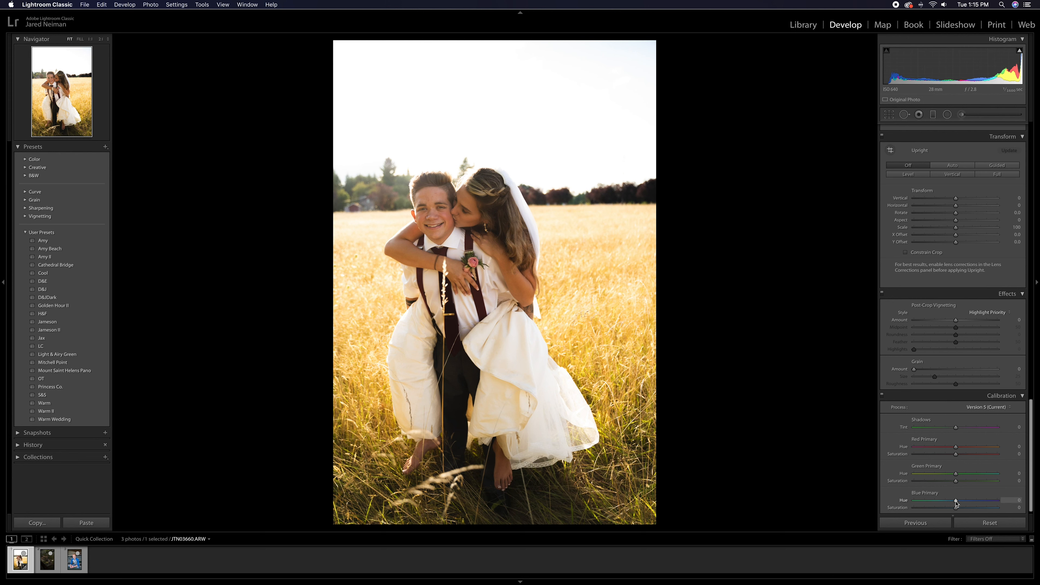
drag(951, 500, 950, 500)
drag(939, 503, 939, 503)
drag(950, 504, 947, 505)
drag(943, 509, 937, 511)
Calibrate the Green Primary to hue +45 and saturation −20, and the Red Primary to hue +15 and saturation −10
mouse_move(956, 475)
mouse_down()
mouse_move(978, 478)
mouse_move(930, 477)
mouse_move(973, 480)
mouse_up()
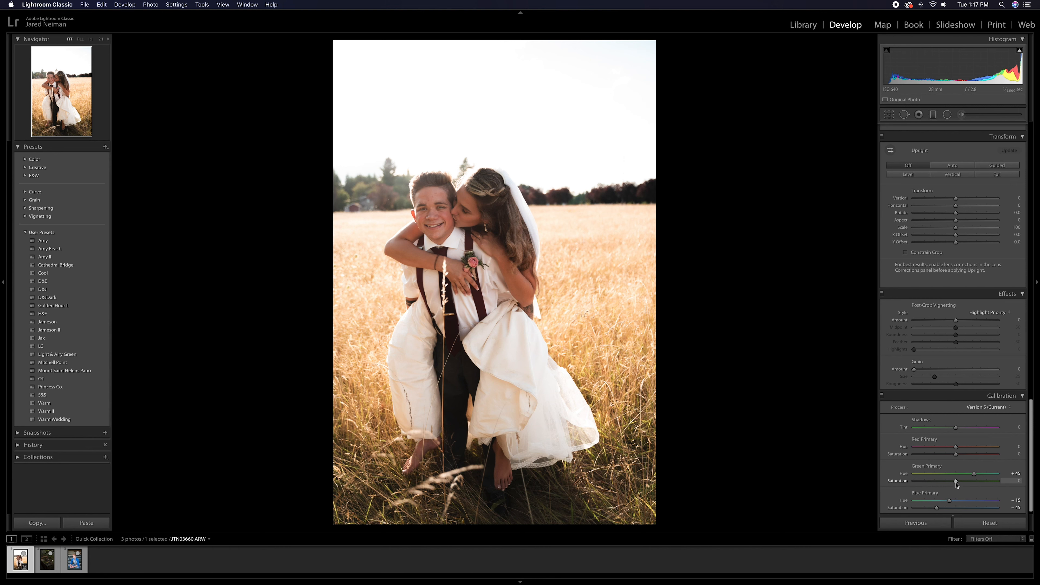
mouse_move(956, 482)
mouse_down()
mouse_move(927, 484)
mouse_move(948, 483)
mouse_up()
mouse_move(957, 449)
mouse_down()
mouse_move(933, 450)
mouse_move(978, 455)
mouse_move(941, 454)
mouse_move(974, 456)
mouse_move(962, 456)
mouse_up()
mouse_move(956, 455)
mouse_down()
mouse_move(939, 456)
mouse_move(951, 457)
mouse_up()
Switch between the original and the edited couple photo to compare the overall color change
key(backslash)
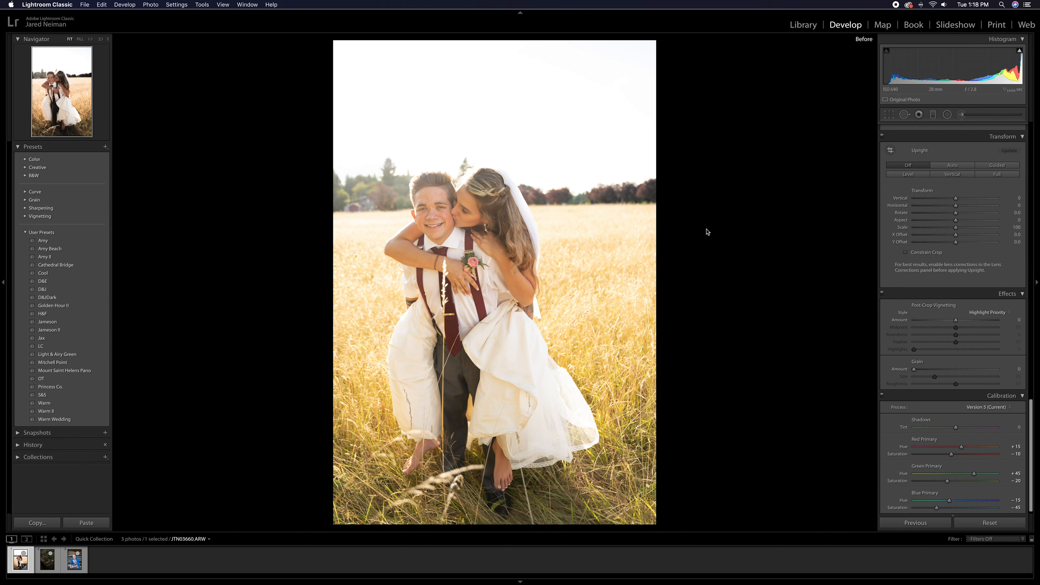
key(backslash)
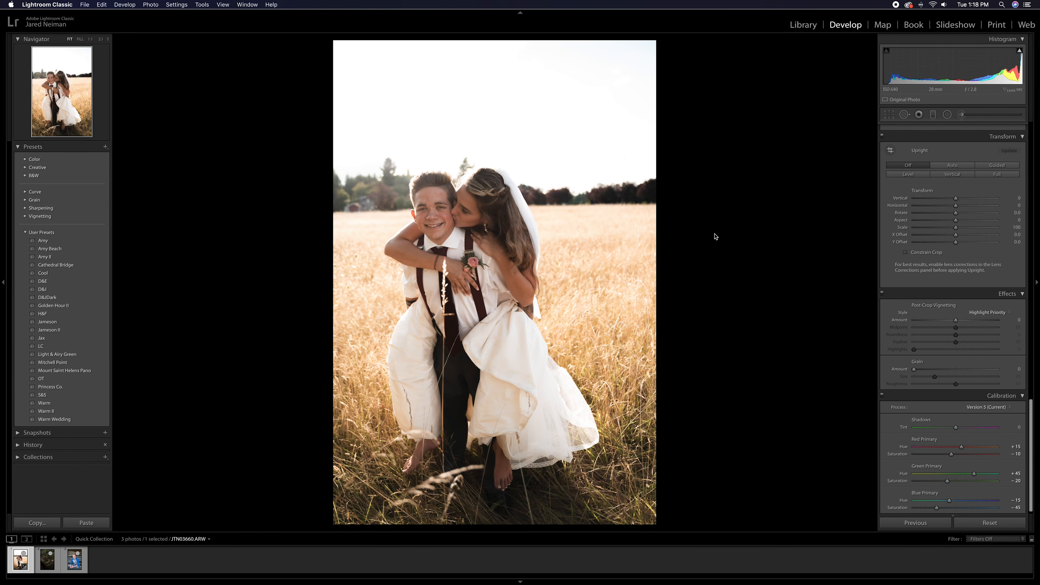
key(backslash)
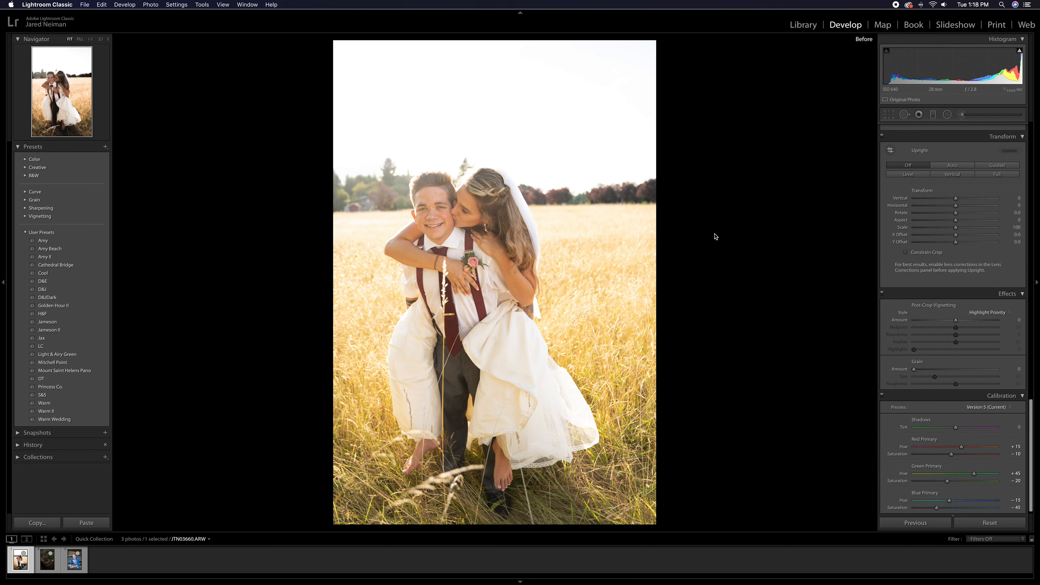
key(backslash)
Shift the HSL hue of Orange to +2 and of Yellow to −30
scroll(958, 255, up, 15)
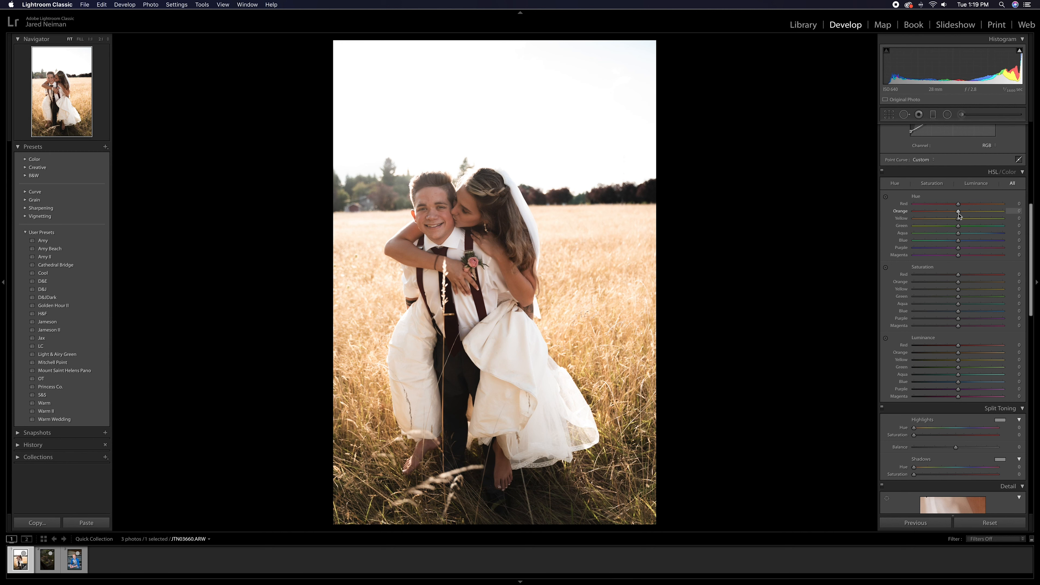
drag(958, 215, 961, 216)
mouse_move(958, 218)
mouse_down()
mouse_move(938, 221)
mouse_move(973, 229)
mouse_move(943, 229)
mouse_move(958, 229)
mouse_up()
Set the HSL saturation of Orange to −20 and of Yellow to +35
scroll(960, 246, down, 2)
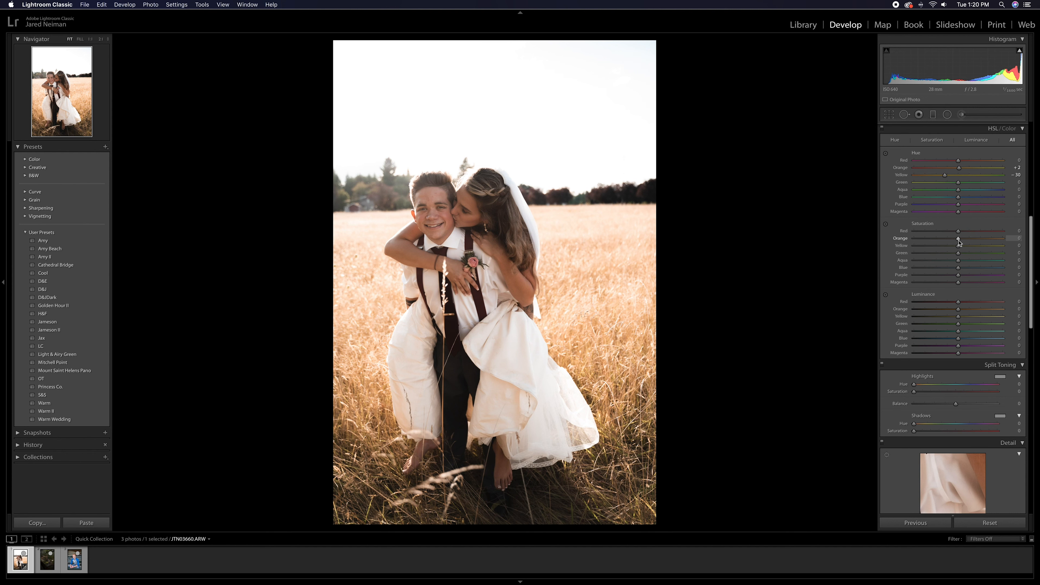
drag(960, 242, 951, 242)
mouse_move(958, 247)
mouse_down()
mouse_move(916, 247)
mouse_move(974, 251)
mouse_up()
scroll(965, 293, down, 1)
Set the HSL luminance of Orange to +15 and of Yellow to −40, and compare the result with the original photo
scroll(965, 295, down, 2)
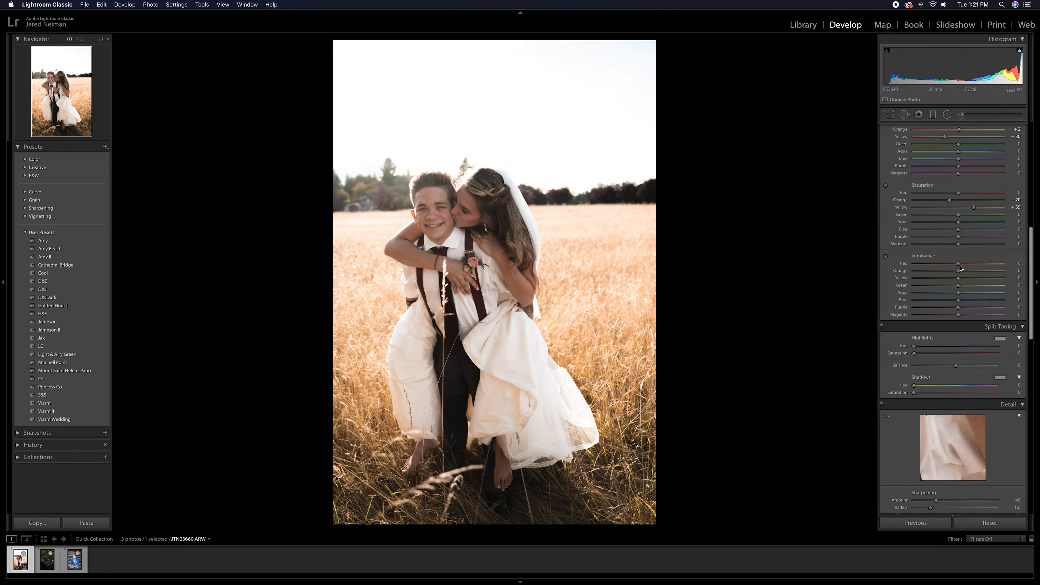
mouse_move(958, 265)
mouse_down()
mouse_move(930, 265)
mouse_move(991, 278)
mouse_move(931, 276)
mouse_move(955, 278)
mouse_up()
double_click(962, 265)
drag(976, 279, 941, 282)
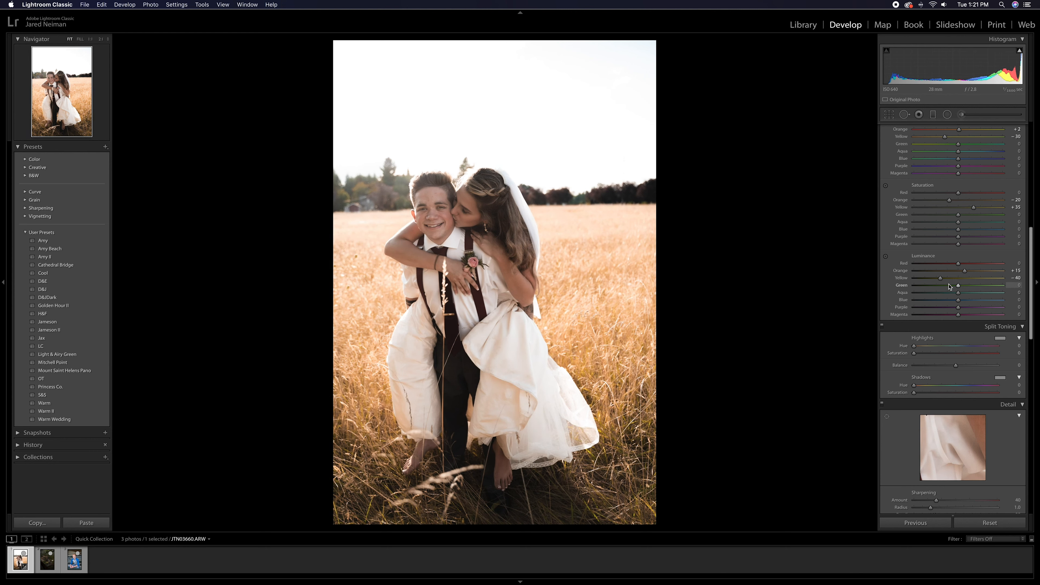
scroll(949, 284, down, 1)
key(backslash)
key(backslash)
Split-tone the highlights with hue 40 and saturation 15 and the shadows with hue 221 and saturation 5, at a balance of +30
scroll(915, 260, down, 4)
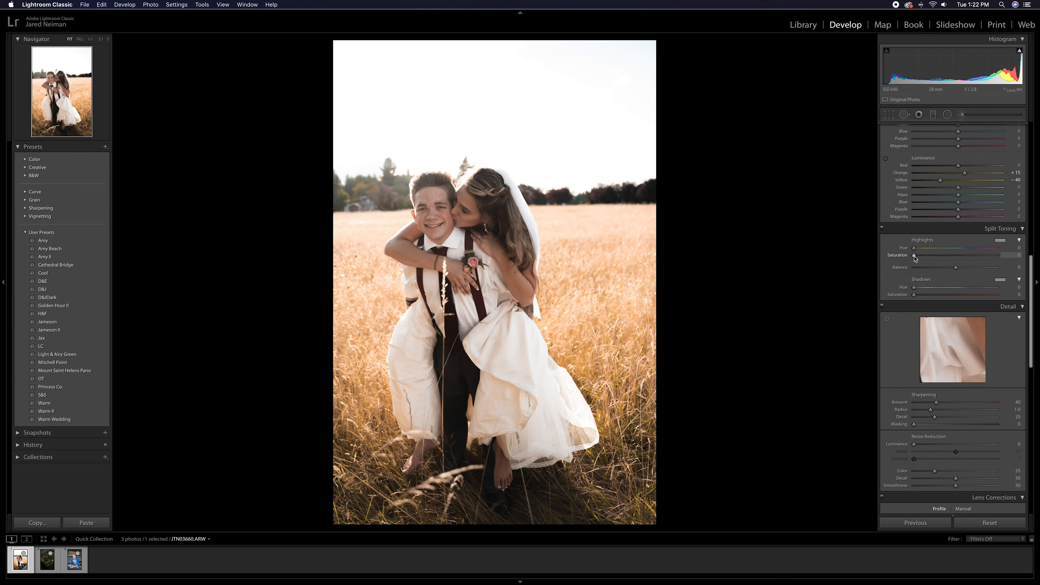
drag(913, 255, 972, 291)
click(1000, 281)
click(829, 263)
mouse_move(929, 295)
mouse_down()
mouse_move(964, 295)
mouse_move(918, 302)
mouse_up()
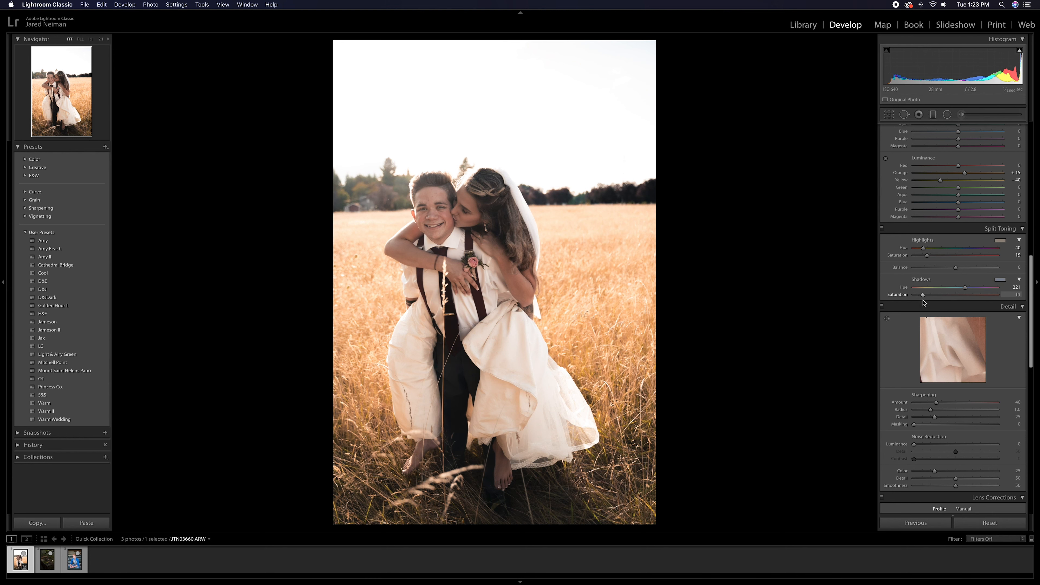
drag(956, 267, 920, 296)
Compare the photo with and without split toning, both in full view and zoomed in on the couple's faces
click(882, 228)
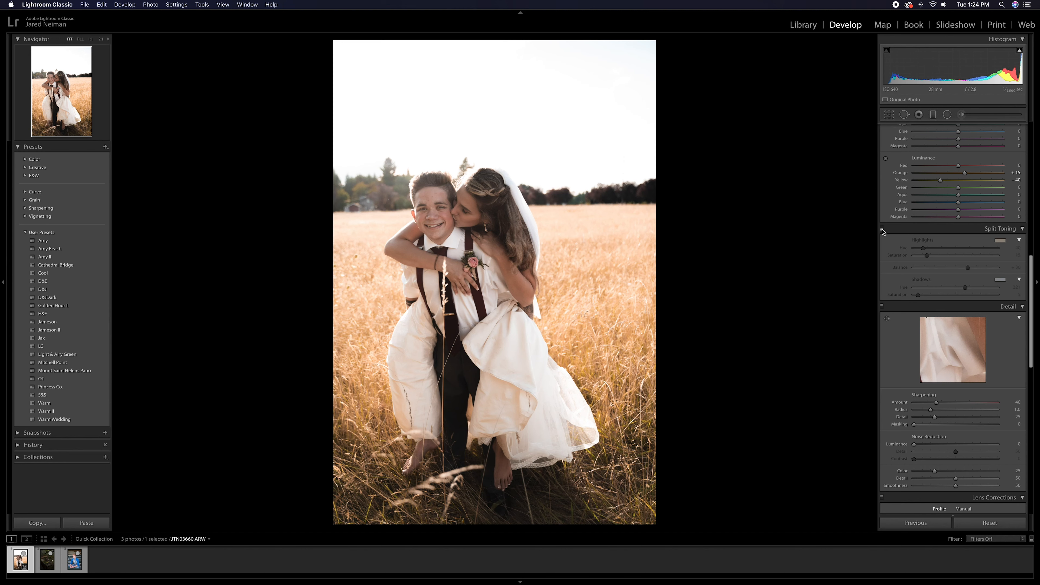
click(882, 228)
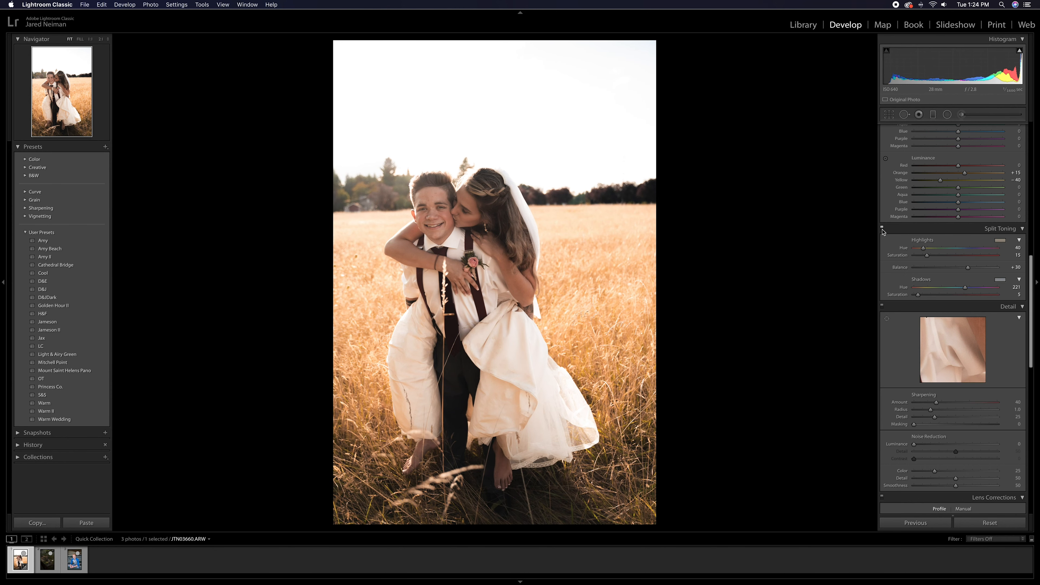
key(z)
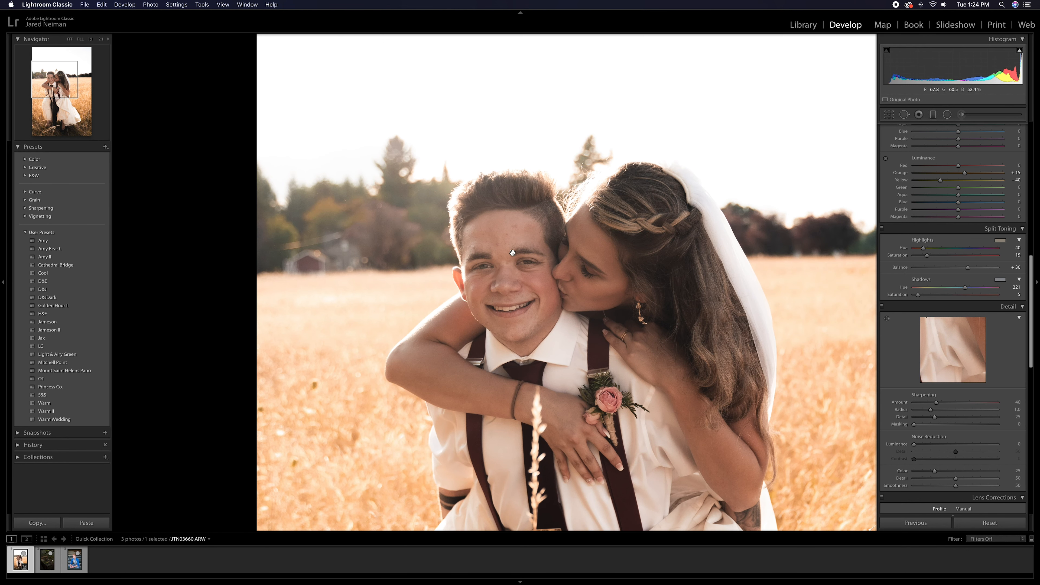
click(881, 229)
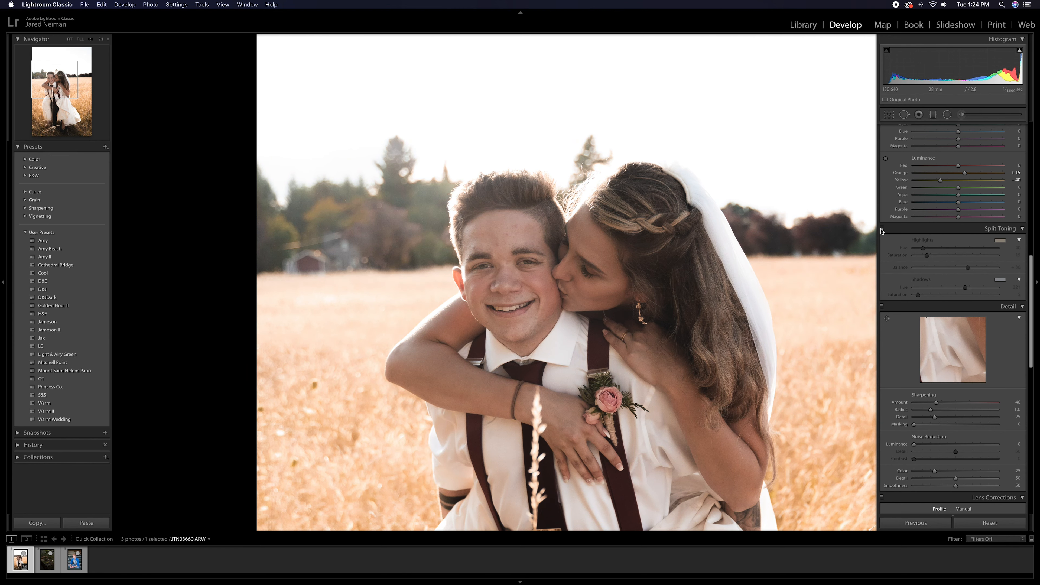
click(882, 228)
click(633, 239)
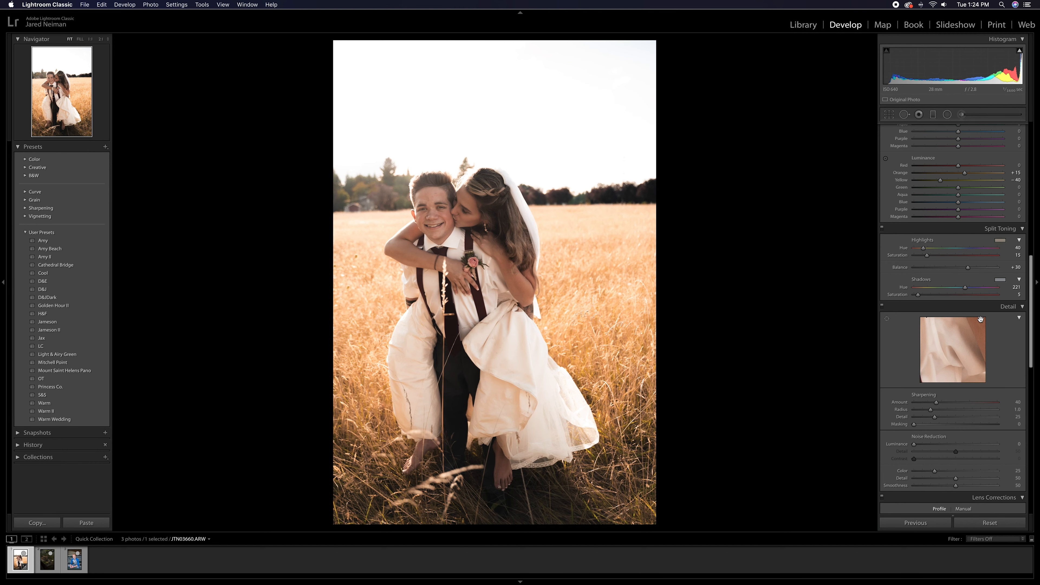
Try a Luminance noise reduction of 30 while checking the couple up close, and reset it
scroll(981, 319, down, 5)
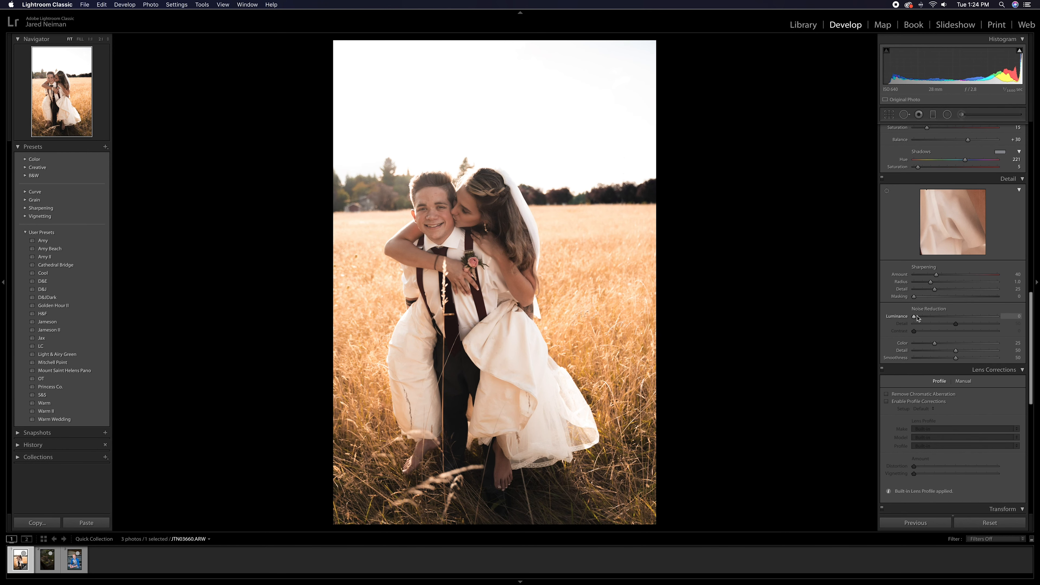
key(z)
drag(913, 318, 939, 318)
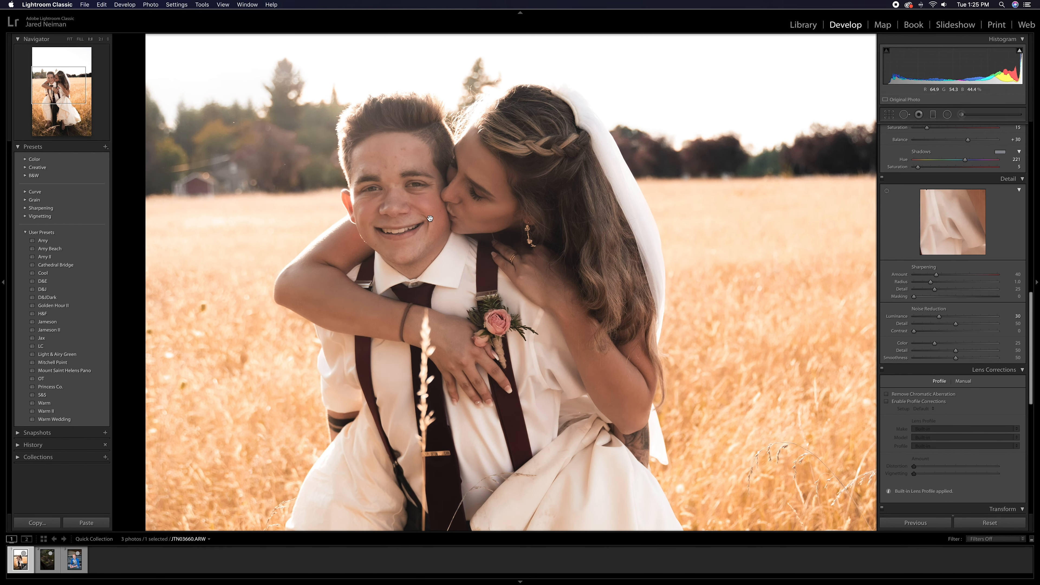
key(z)
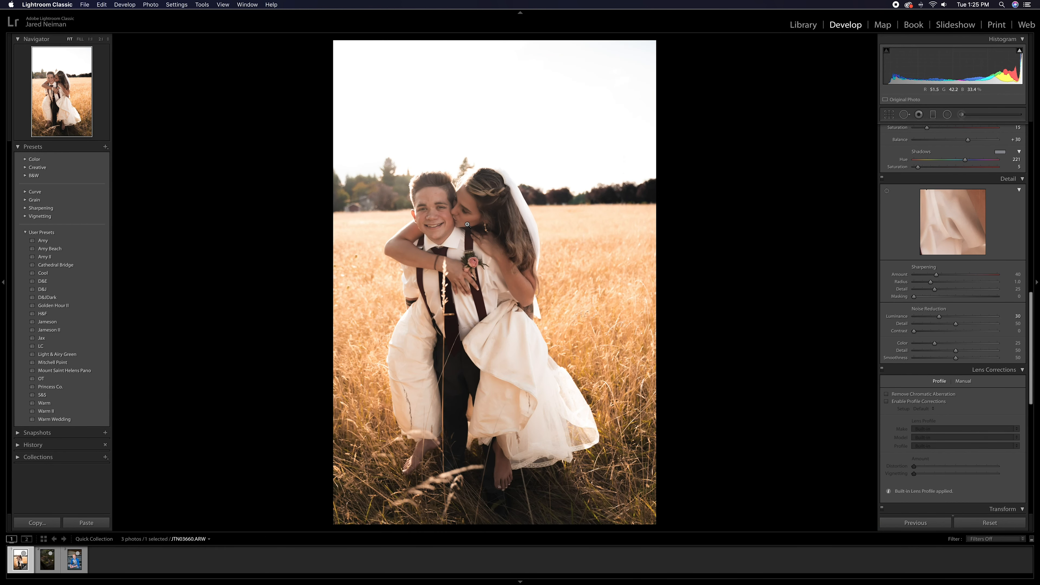
key(z)
double_click(940, 317)
key(super+equal)
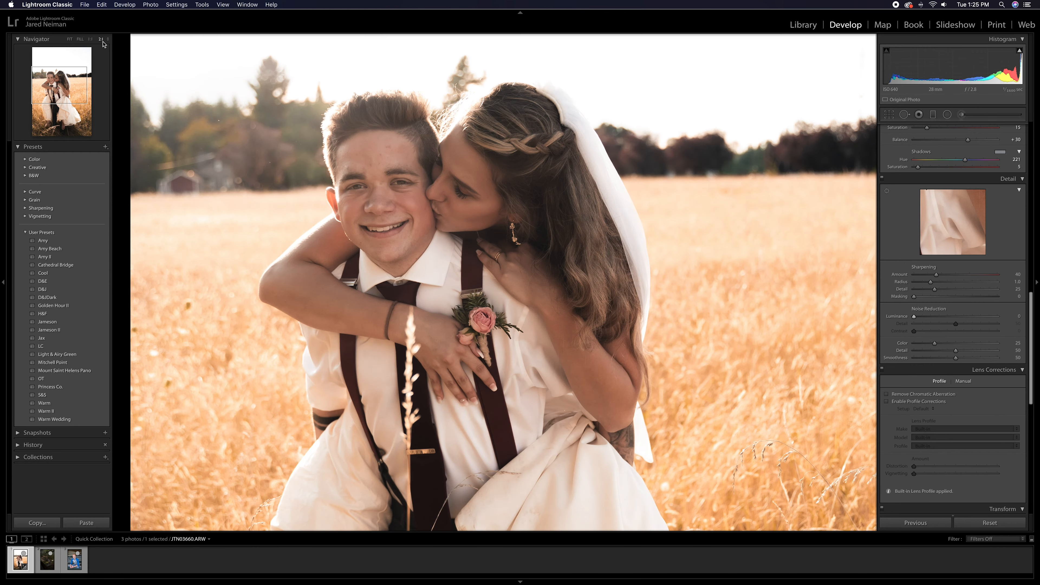
Try a strong Luminance noise reduction on the enlarged photo, lower it to a slight amount, and toggle the Detail adjustments to compare
drag(913, 318, 951, 317)
drag(308, 117, 355, 207)
drag(951, 316, 922, 316)
click(881, 179)
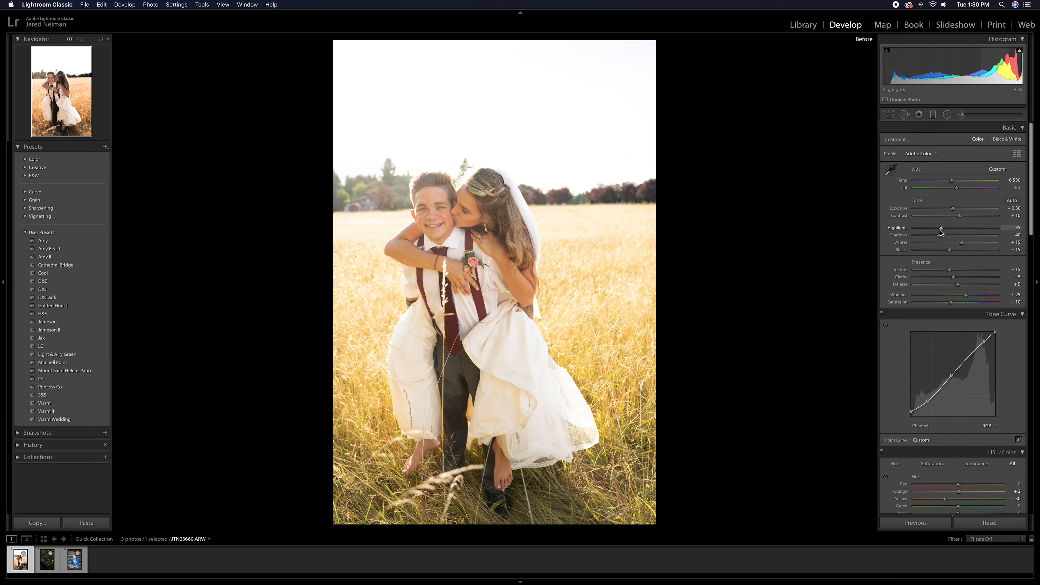
Set the basic Highlights to −15 and Shadows to −20, and compare the edit with the original photo
key(backslash)
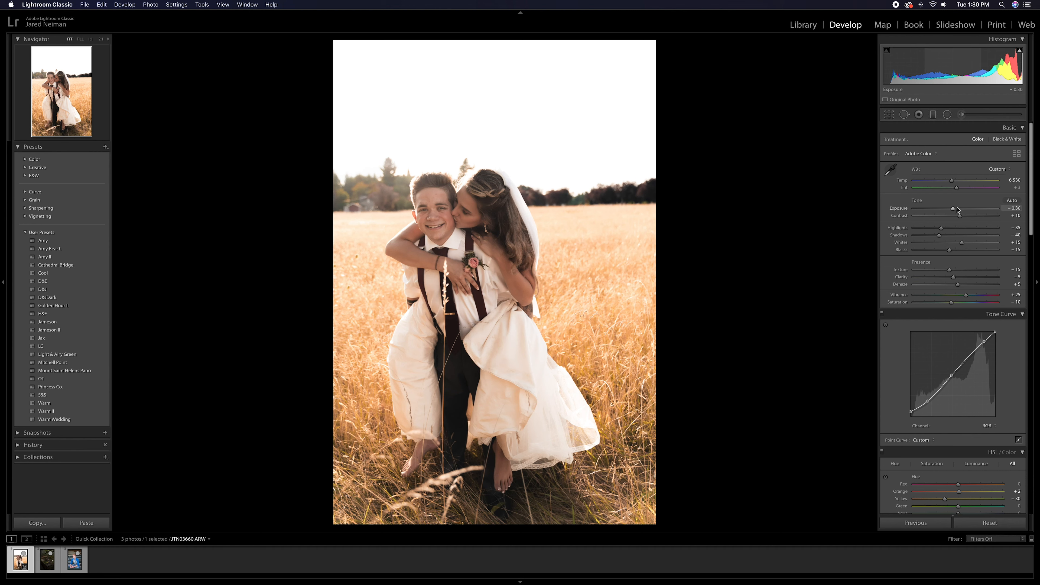
scroll(957, 384, down, 2)
scroll(957, 384, up, 2)
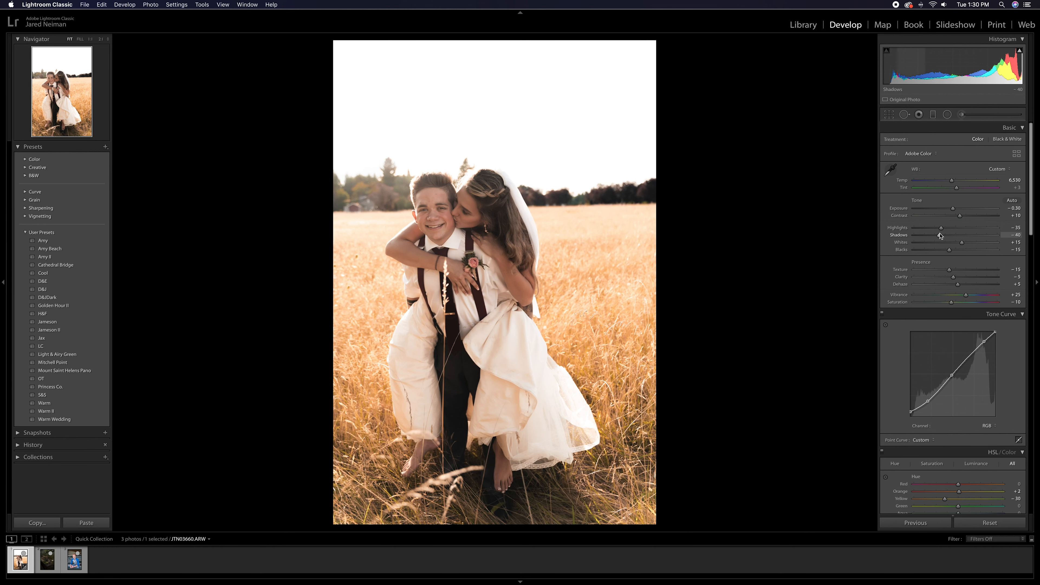
mouse_move(942, 228)
mouse_down()
mouse_move(956, 231)
mouse_move(948, 239)
mouse_up()
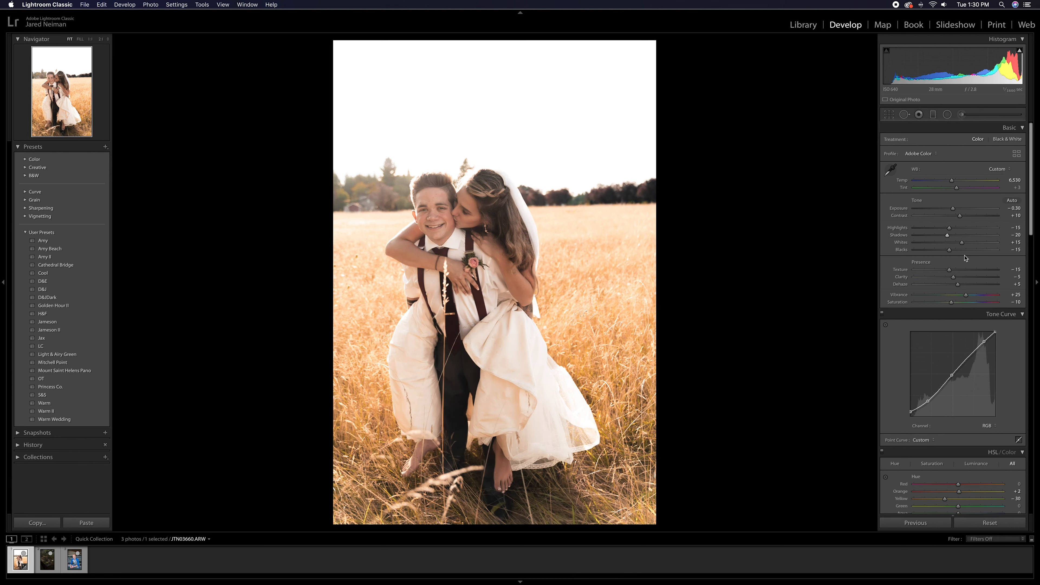
key(backslash)
key(backslash)
Place a large radial filter centered on the couple with a feather of 60, checking its coverage with the mask overlay
click(947, 115)
drag(438, 153, 573, 337)
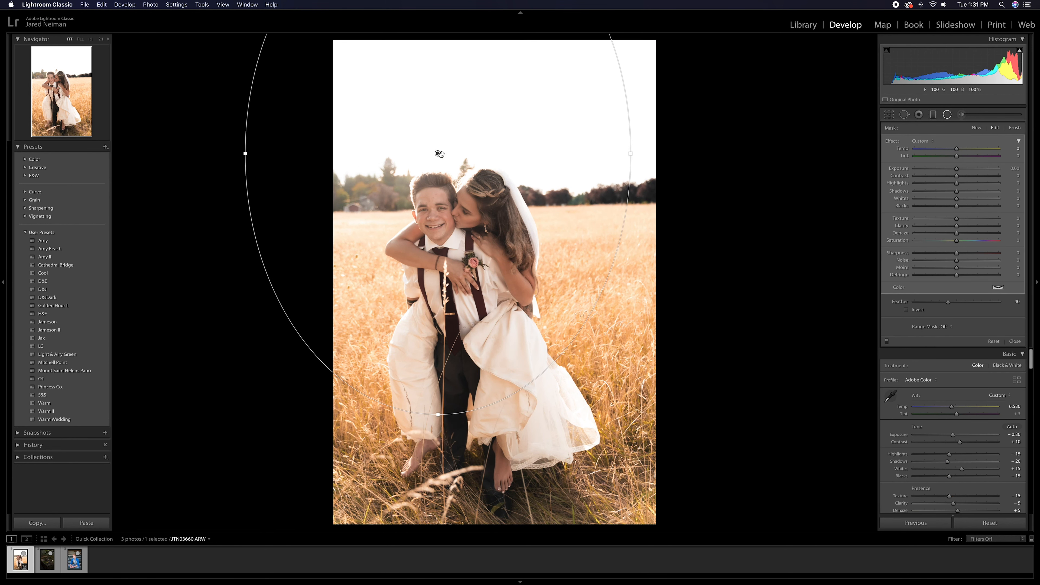
drag(437, 153, 487, 265)
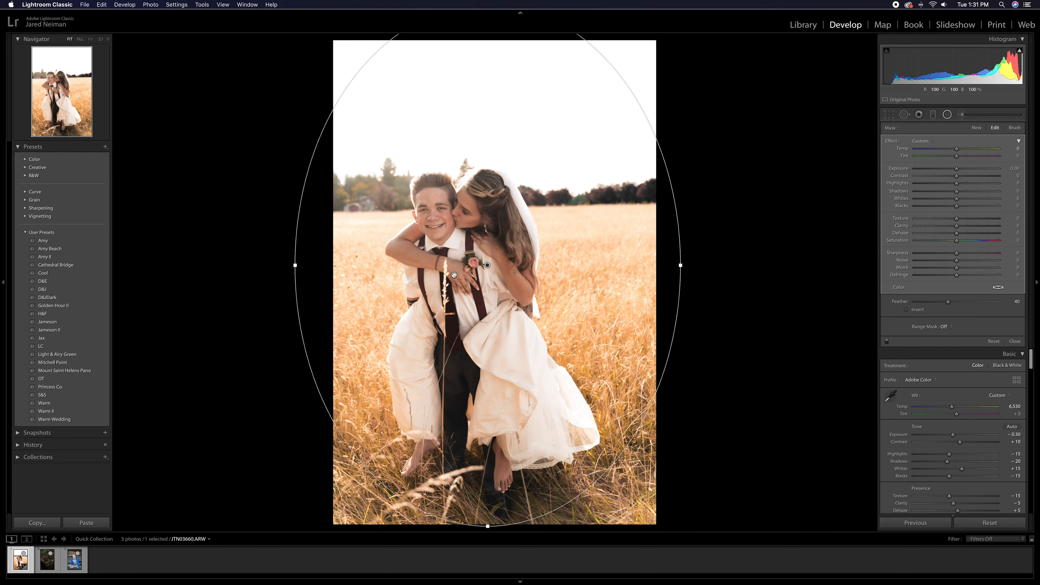
mouse_move(487, 266)
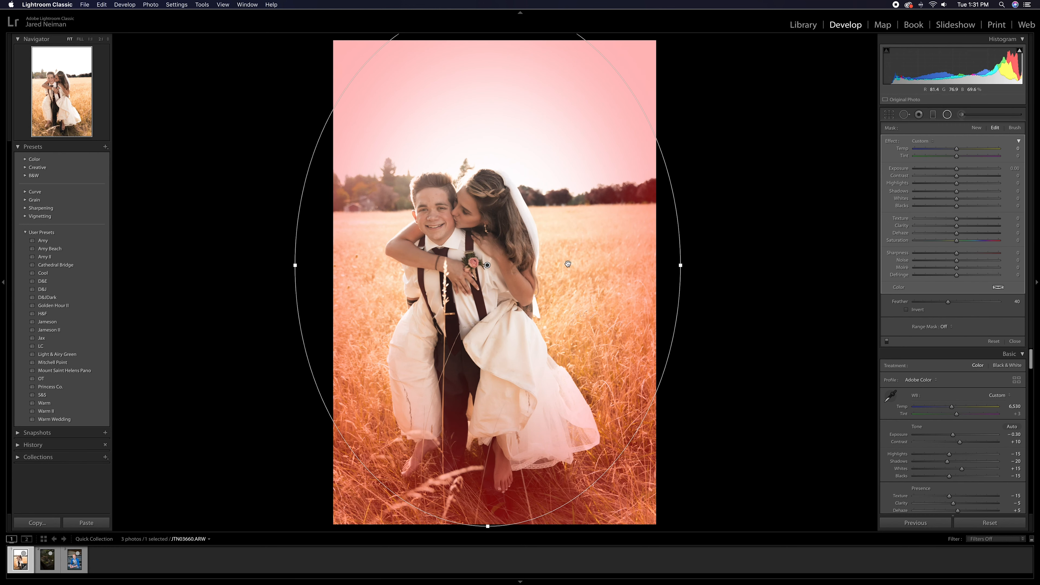
key(o)
mouse_move(526, 242)
mouse_down()
mouse_move(526, 185)
mouse_move(534, 292)
mouse_move(549, 244)
mouse_up()
mouse_move(948, 301)
mouse_down()
mouse_move(923, 307)
mouse_move(978, 309)
mouse_move(967, 309)
mouse_up()
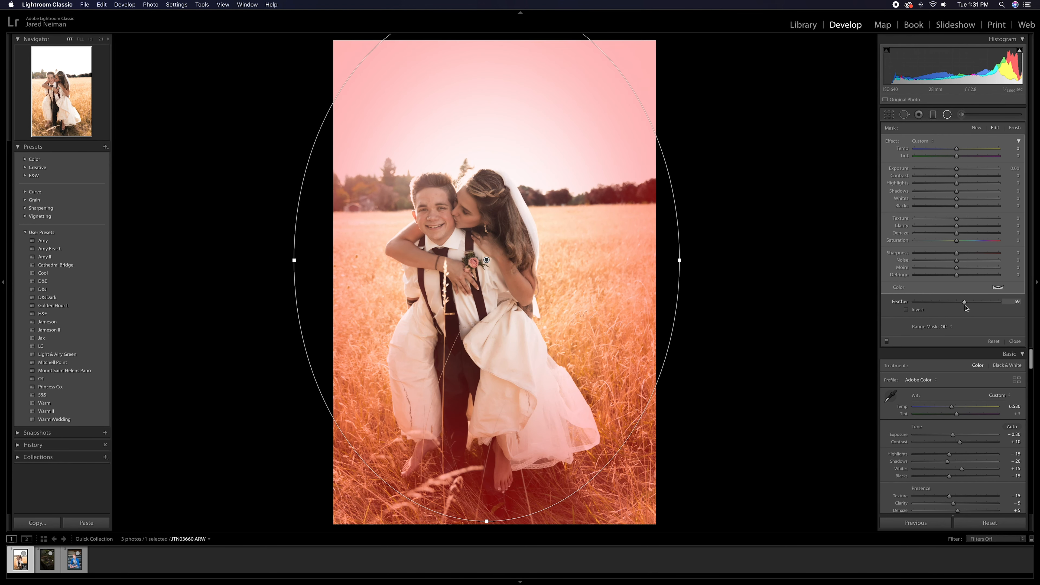
key(o)
Give the radial filter Exposure −0.31, Highlights −42, Shadows −50, Whites 15 and Blacks −14, compare its effect, and close the tool
drag(956, 172, 962, 202)
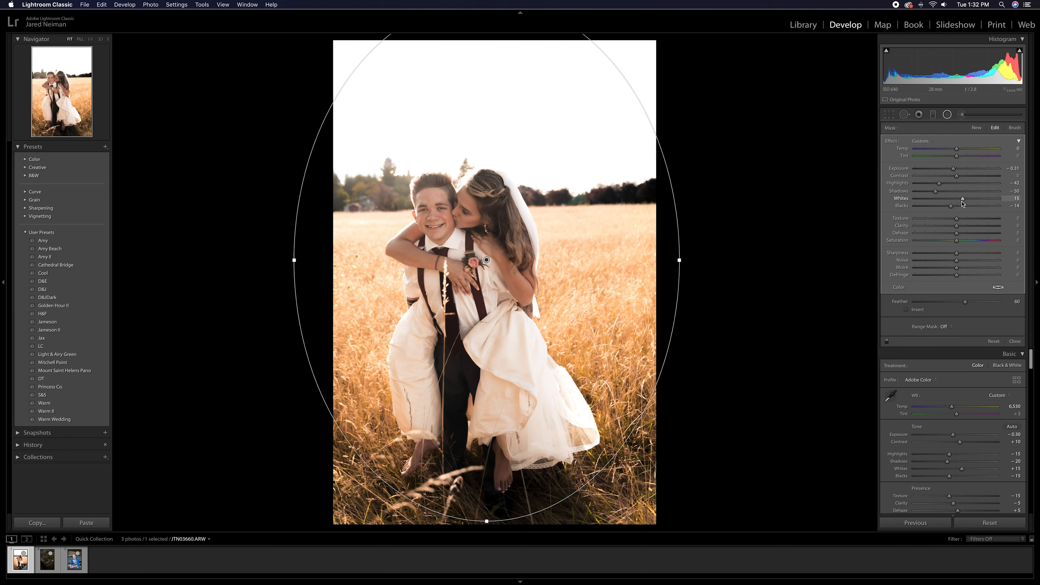
click(887, 341)
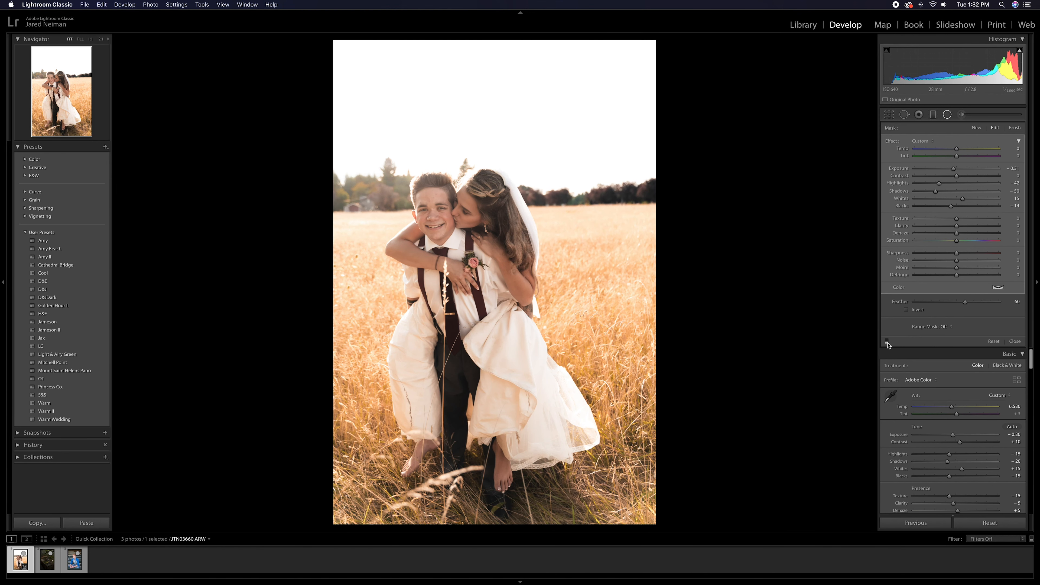
click(886, 342)
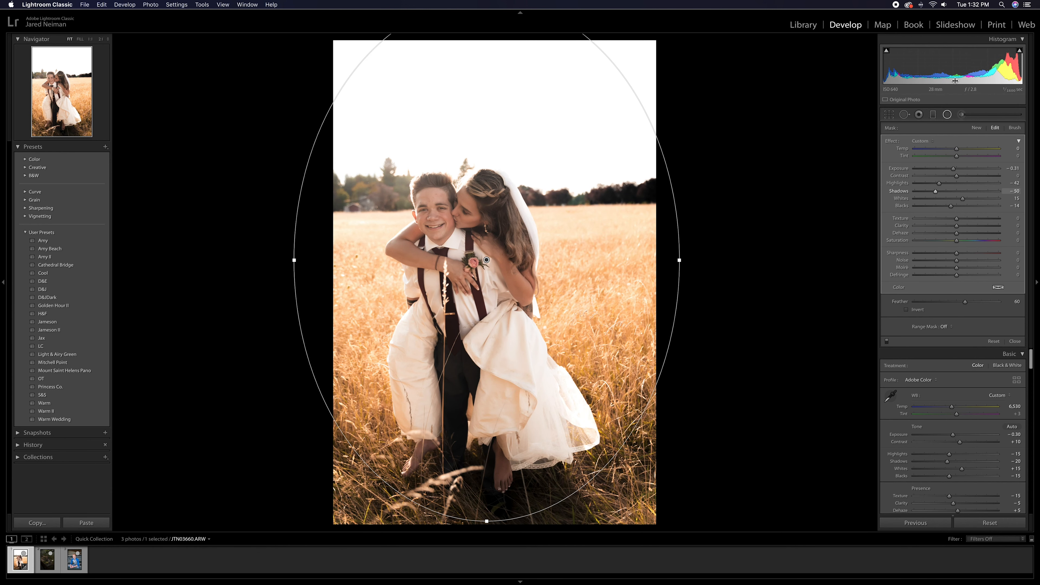
click(947, 117)
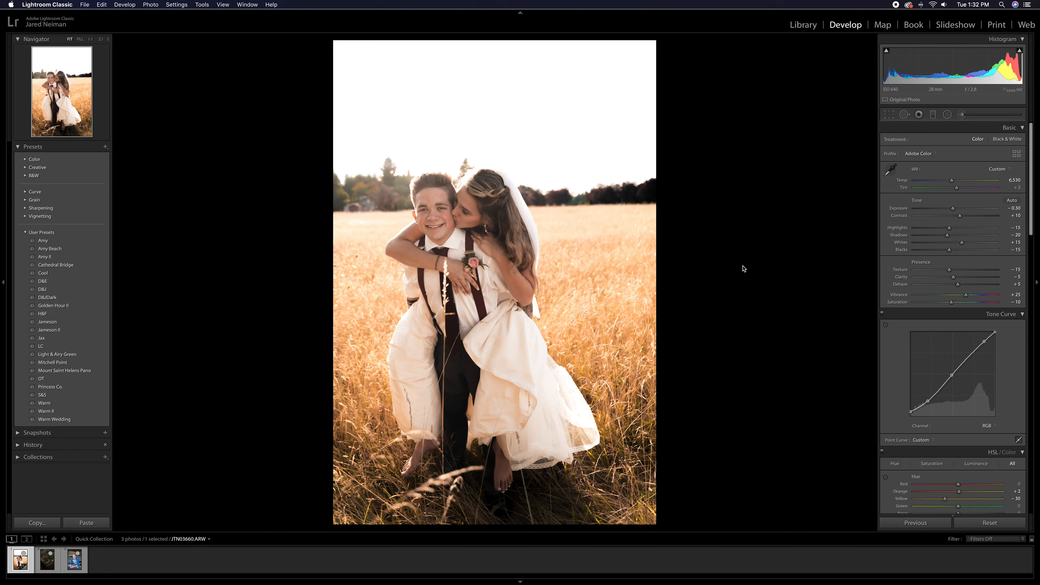
Compare the original and the edited photo side by side, zoomed in on the couple
key(y)
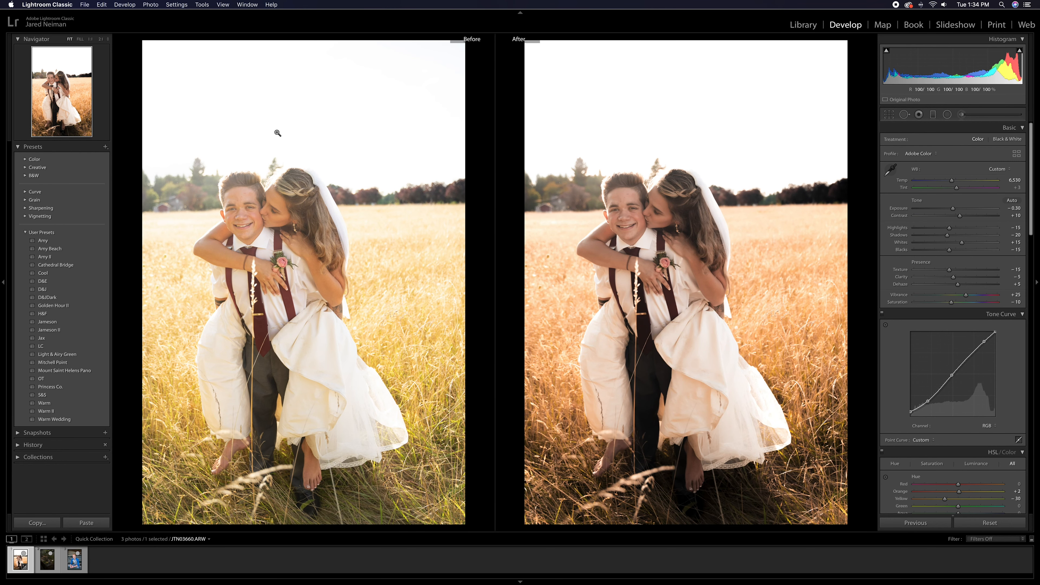
click(278, 133)
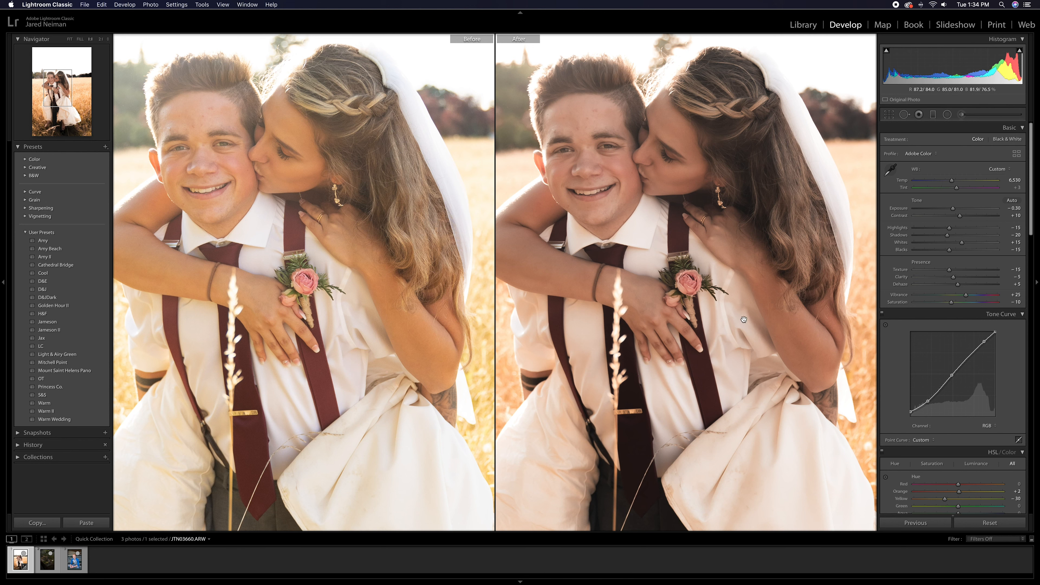
Zoom back out to the whole photo and leave the side-by-side before and after view
click(320, 245)
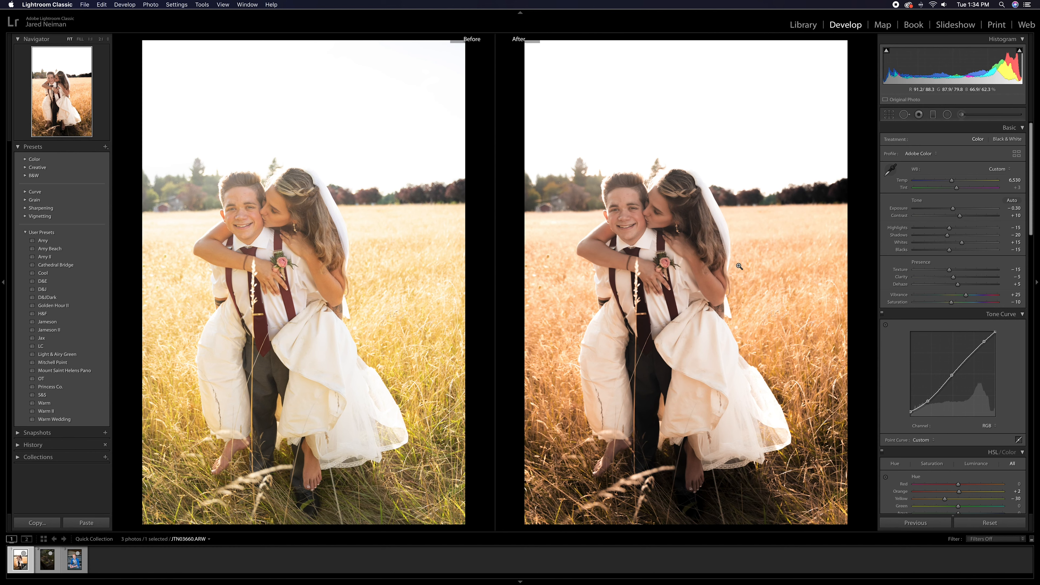
key(y)
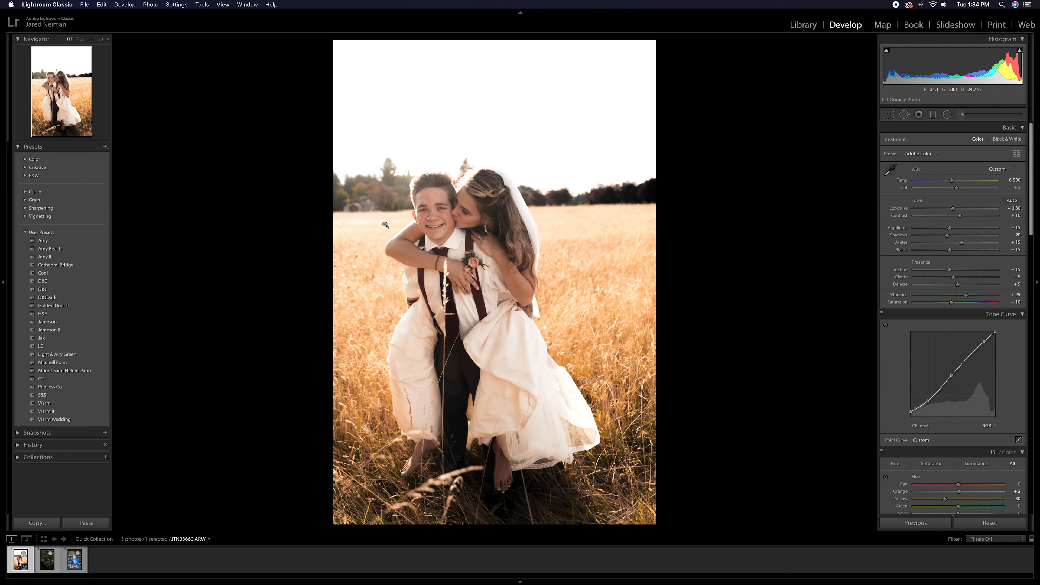
Open the forest mill photo and crop it to the 4 x 5 / 8 x 10 aspect ratio
click(41, 562)
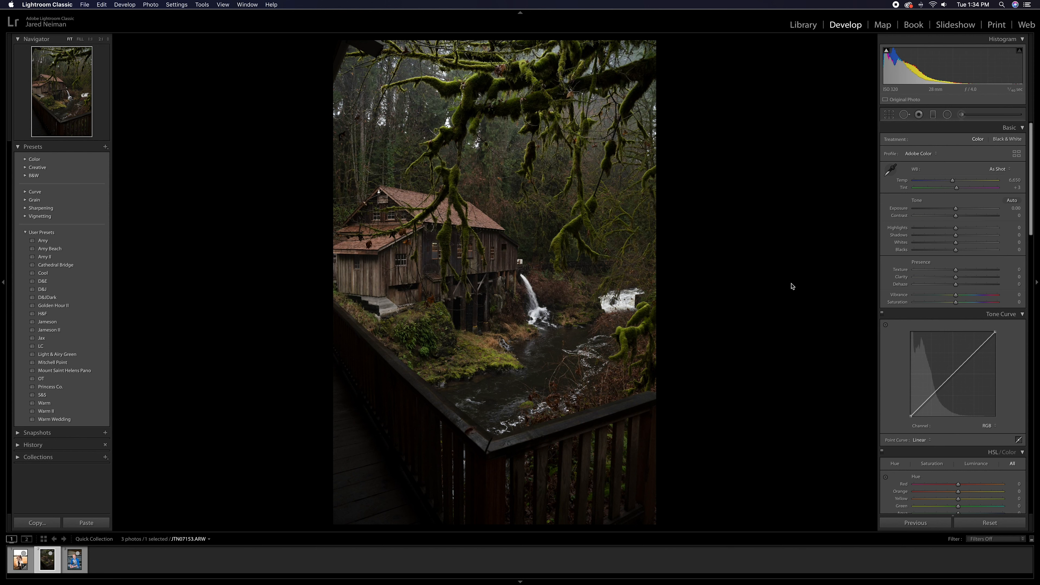
click(890, 116)
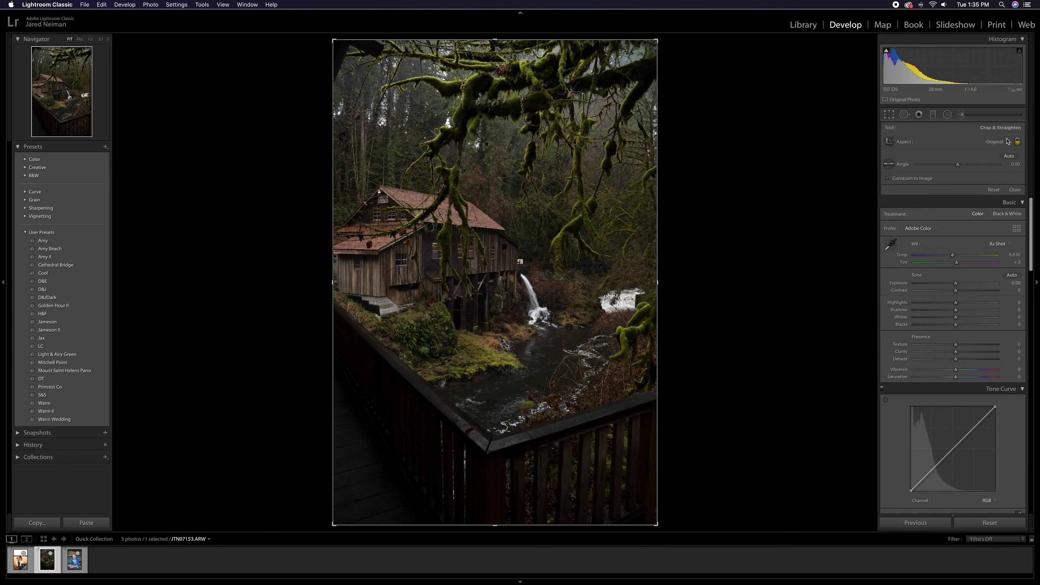
click(999, 142)
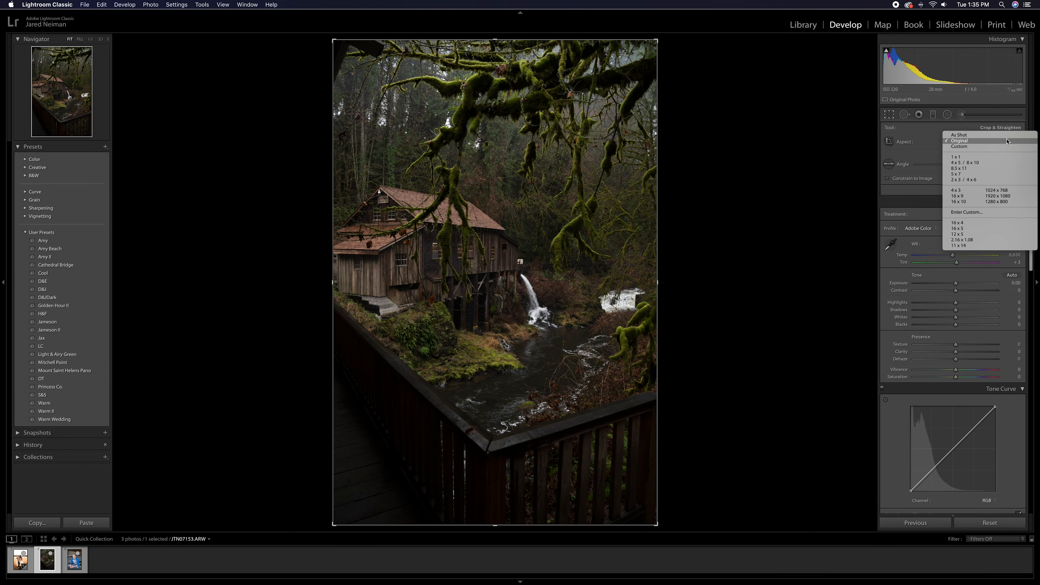
click(977, 163)
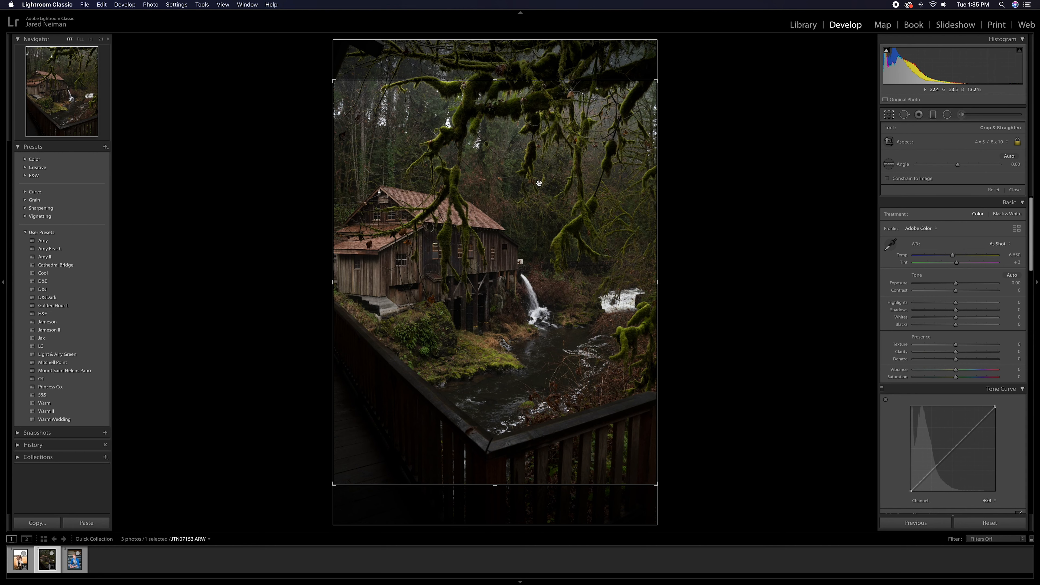
key(Return)
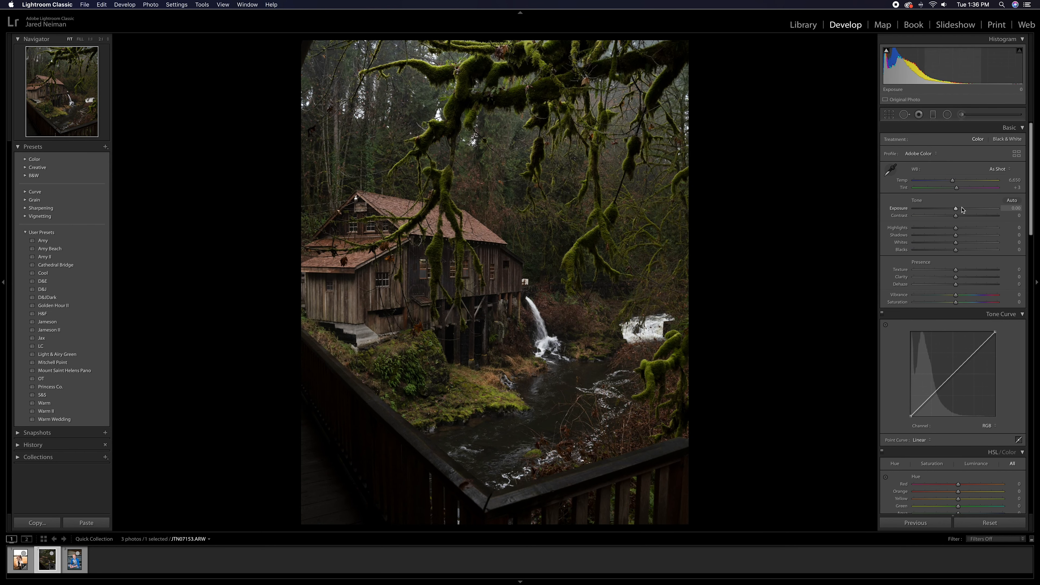
Set Contrast to +5, Highlights +20, Shadows −10, Whites +15, Blacks −2, Texture −10, Clarity +5, Dehaze +15, Vibrance +45 and Saturation −10
scroll(963, 209, down, 2)
scroll(962, 209, up, 2)
scroll(963, 208, down, 1)
drag(956, 207, 959, 208)
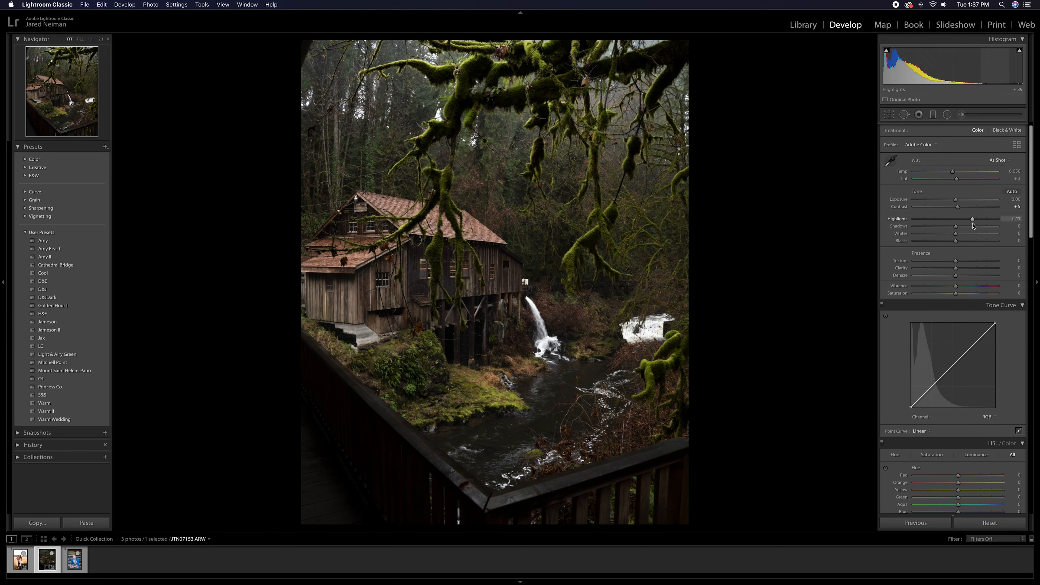
scroll(956, 230, down, 1)
drag(954, 225, 951, 226)
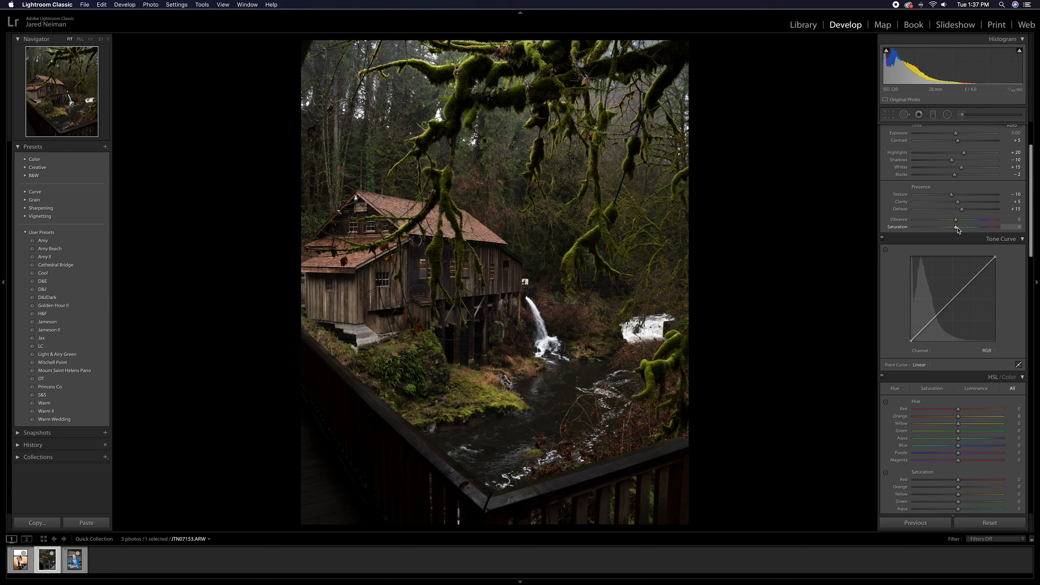
drag(956, 220, 975, 220)
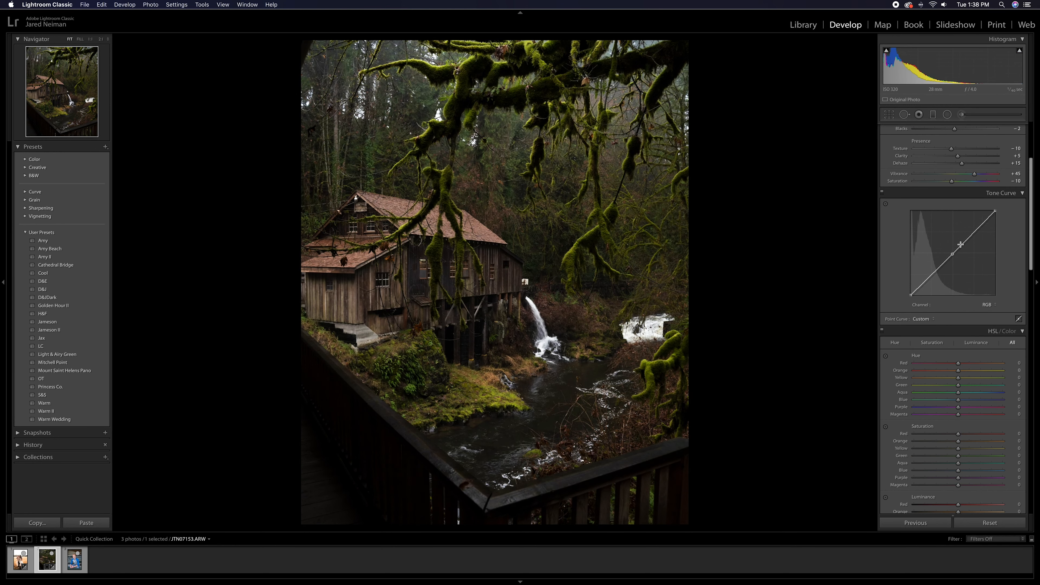
Shape the RGB tone curve into a gentle S with slightly raised highlights and lowered shadows
drag(983, 222, 985, 219)
drag(928, 280, 927, 282)
Calibrate Blue Primary to Hue −15, Saturation −30, Green Primary to Hue +25, Saturation +20, and Red Primary to Hue +15 with increased Saturation
scroll(971, 279, down, 15)
drag(956, 498, 943, 507)
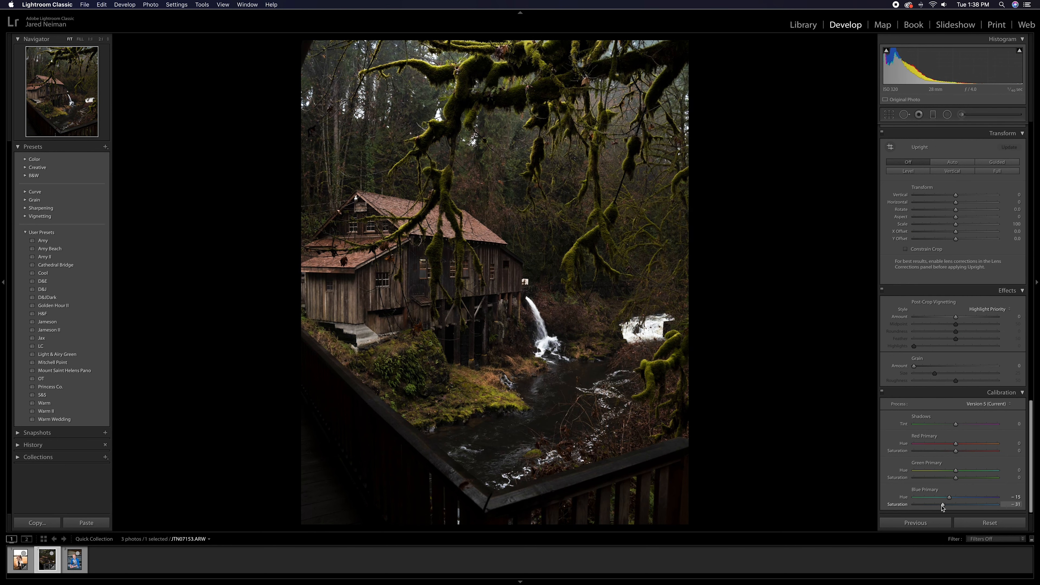
drag(956, 471, 963, 449)
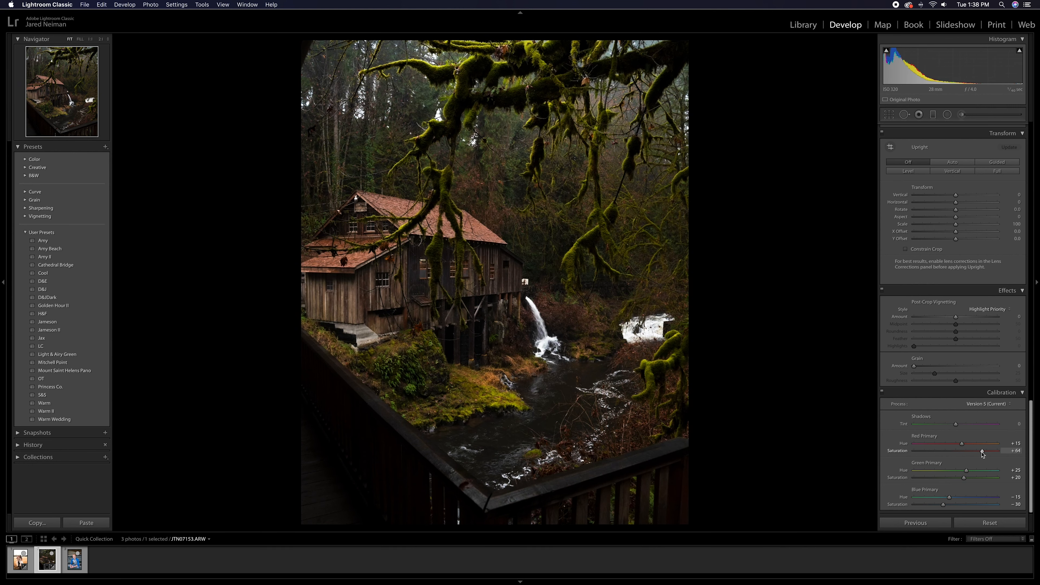
Set HSL Hue Red −11, Orange −8, Yellow +31, Green +18, Blue +5, and Saturation Orange +9, Yellow −15, Green −55, Blue −23
scroll(954, 451, up, 12)
drag(958, 279, 947, 324)
scroll(960, 294, down, 3)
mouse_move(958, 392)
mouse_down()
mouse_move(979, 392)
mouse_move(974, 385)
mouse_up()
mouse_move(958, 313)
mouse_down()
mouse_move(933, 315)
mouse_move(962, 307)
mouse_up()
drag(958, 377, 970, 378)
mouse_move(958, 335)
mouse_down()
mouse_move(928, 336)
mouse_move(948, 336)
mouse_up()
drag(958, 406, 979, 407)
drag(960, 266, 962, 267)
Set the basic Highlights to +33 and cool the white balance Temp to about 6,037
scroll(961, 267, up, 10)
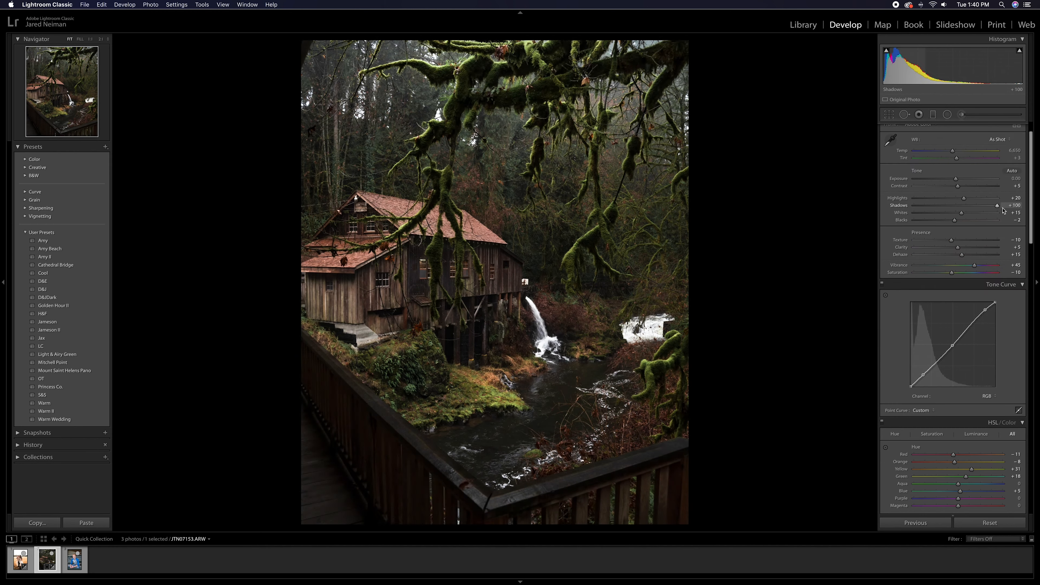
drag(951, 152, 948, 152)
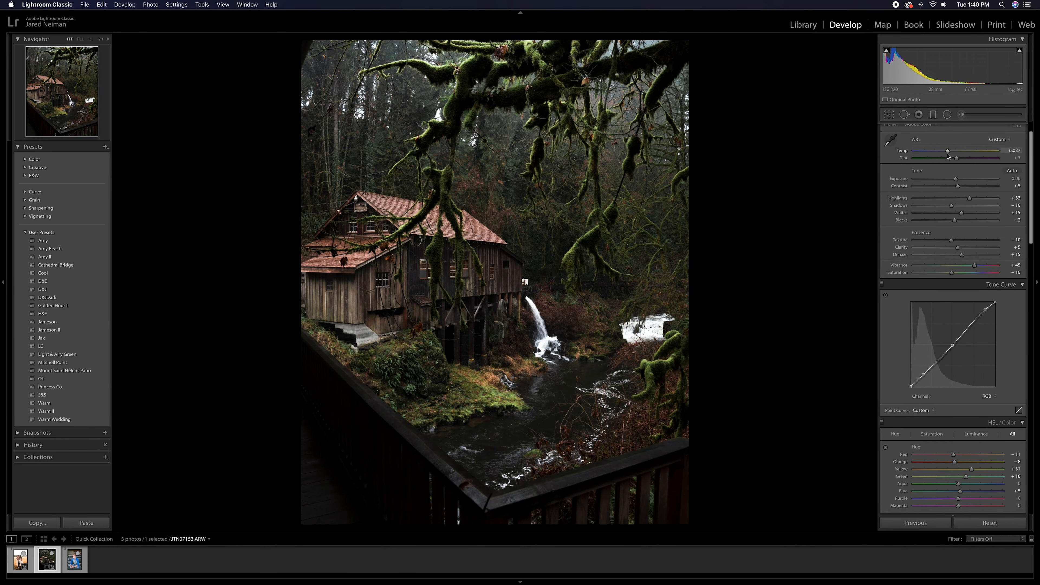
Set the noise reduction Luminance of the mill photo to 9 and check the detail up close
scroll(954, 204, down, 10)
click(491, 269)
click(491, 270)
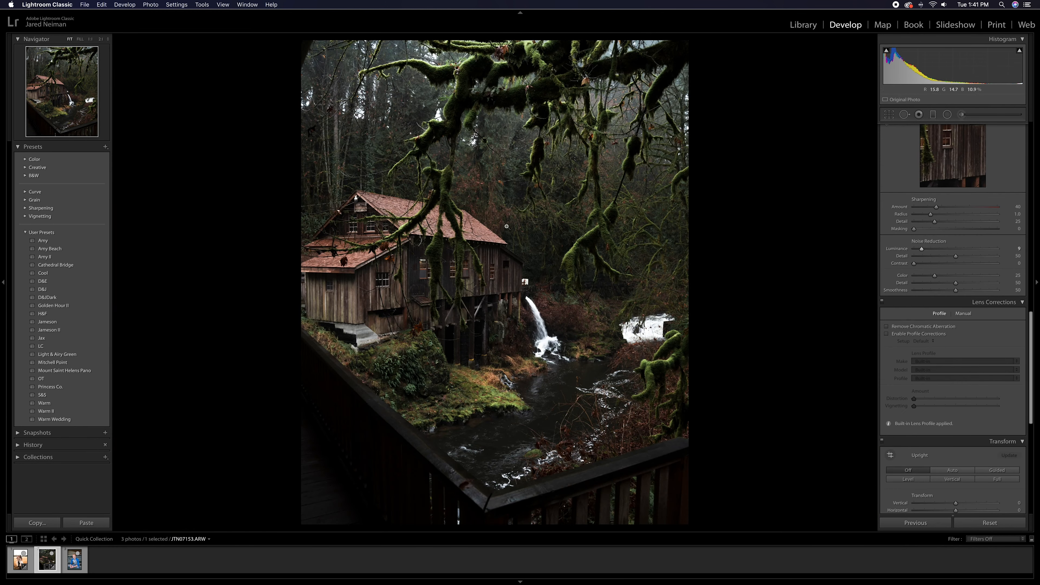
scroll(981, 242, up, 10)
drag(981, 236, 949, 236)
Place a large radial filter around the mill scene with feather 40, Exposure −0.27, Highlights −33, Shadows 17, Whites 13 and Blacks −4
scroll(950, 258, up, 10)
click(947, 115)
drag(490, 280, 679, 528)
drag(956, 169, 964, 191)
drag(957, 184, 957, 184)
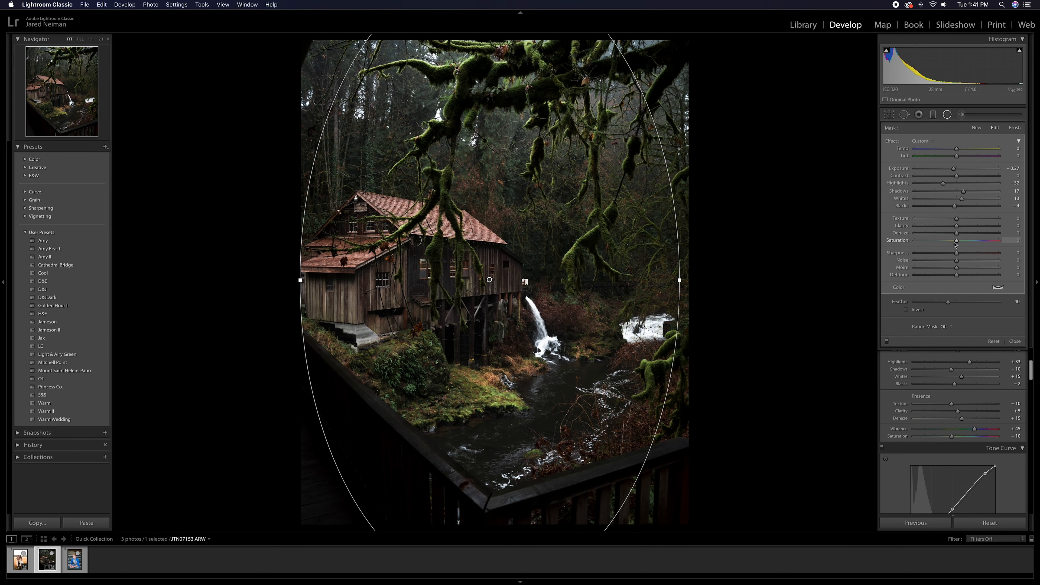
click(961, 114)
click(947, 114)
click(961, 114)
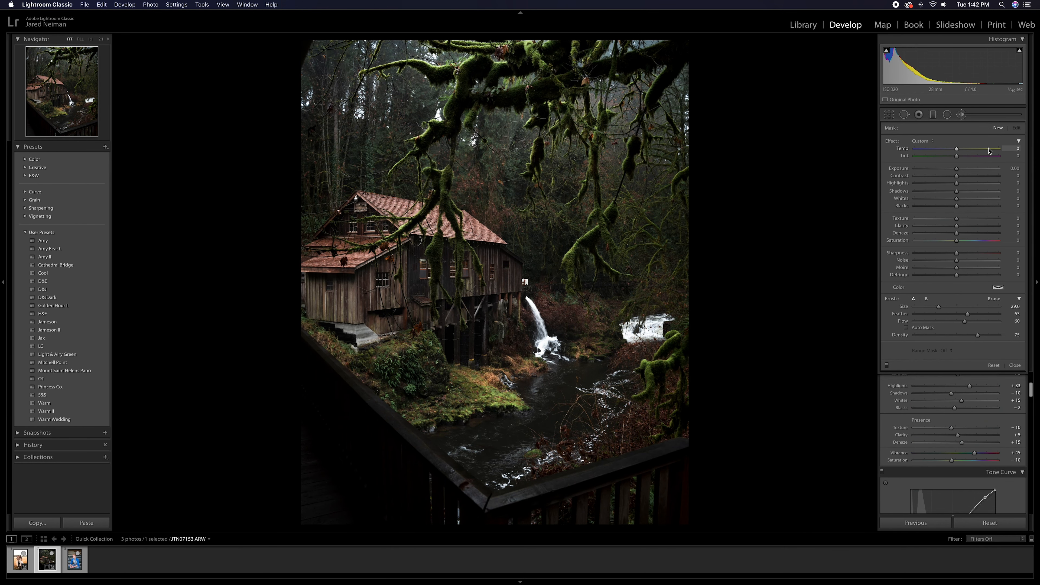
click(962, 114)
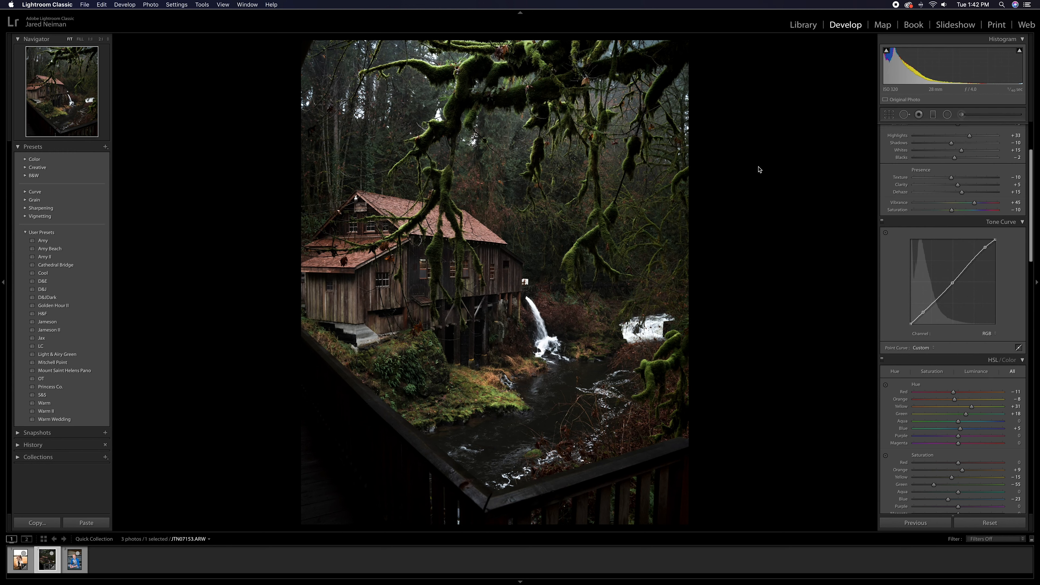
Paint an adjustment brush mask across the trees and branches in the upper part of the photo, checking its coverage with the mask overlay
click(962, 114)
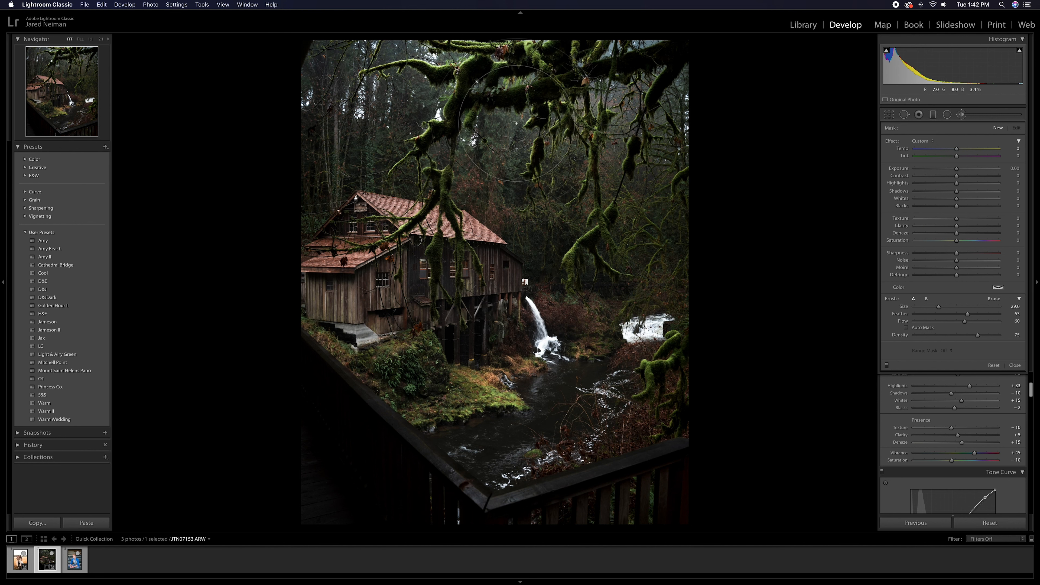
drag(339, 127, 621, 112)
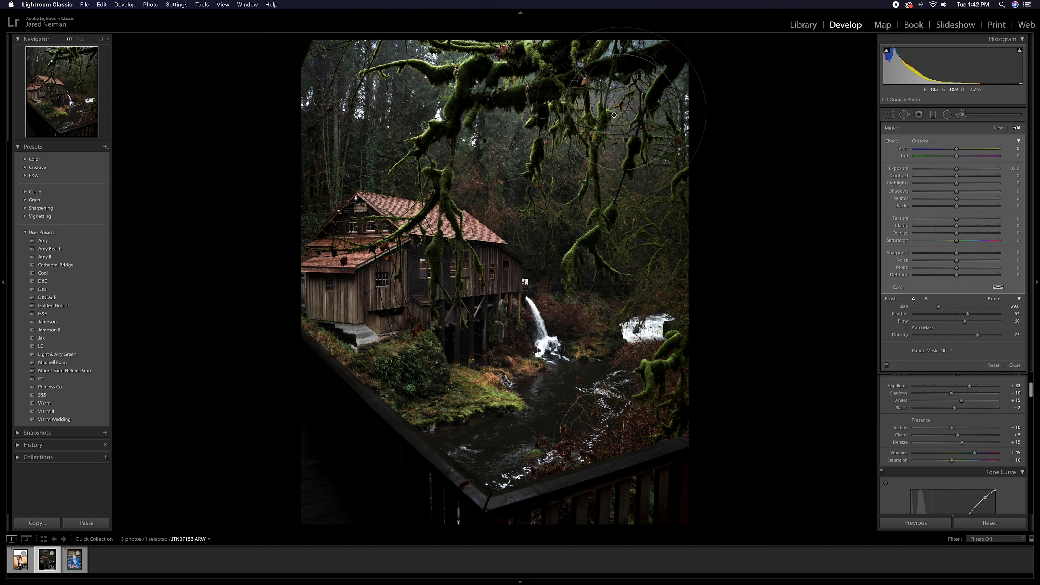
mouse_move(614, 115)
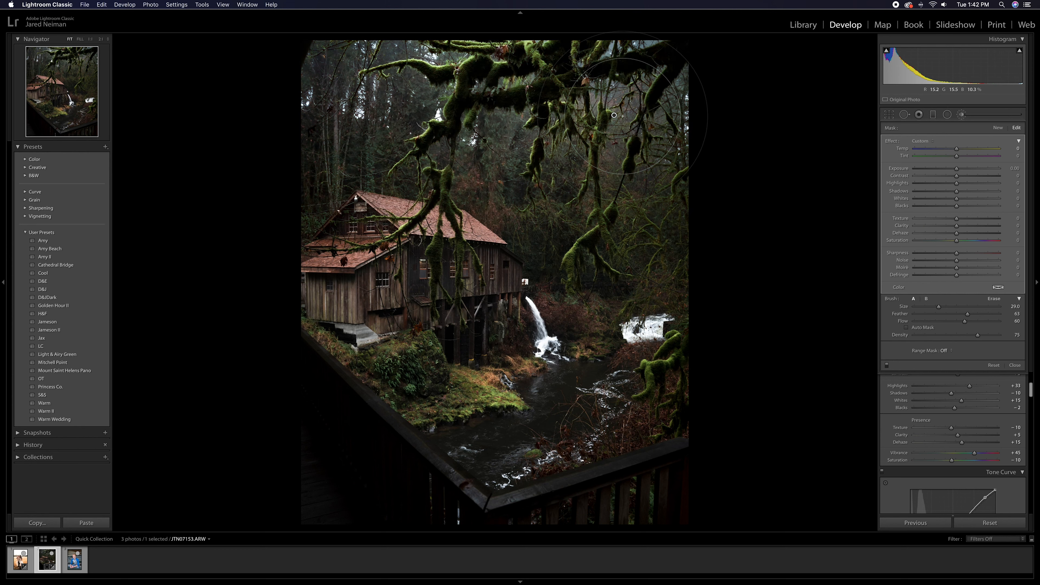
key(o)
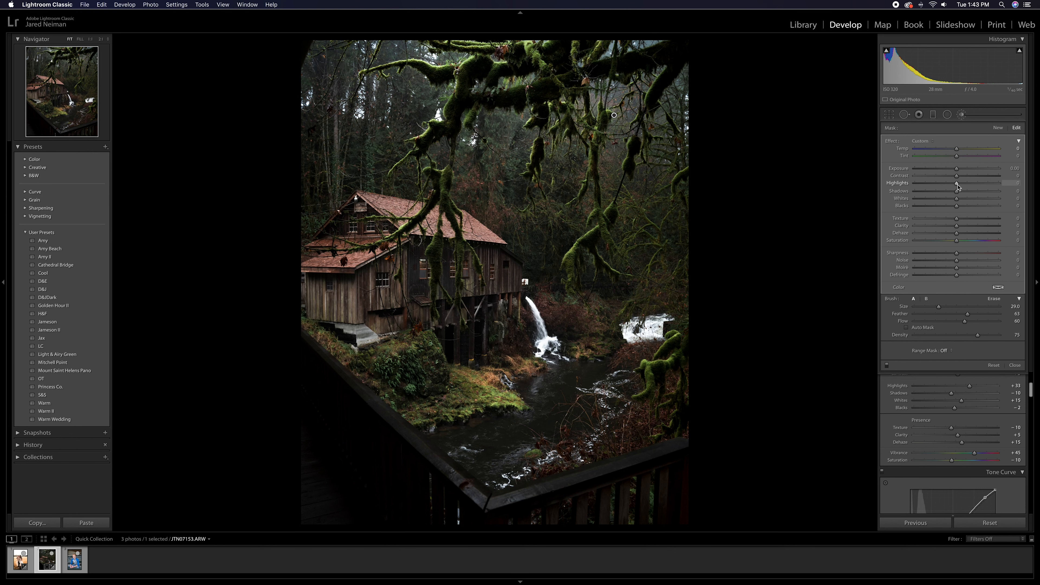
Give the brushed trees Highlights 60, Shadows −28, Whites 31, Blacks −6 and a negative Dehaze, reduce their Clarity and Texture, and close the brush
mouse_move(957, 184)
mouse_down()
mouse_move(990, 189)
mouse_move(962, 189)
mouse_move(971, 189)
mouse_up()
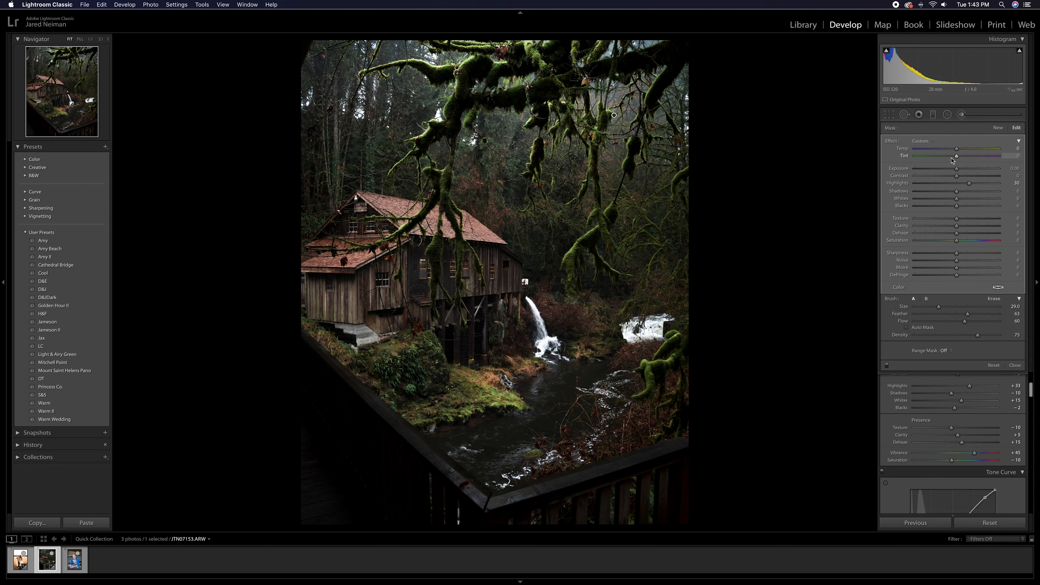
drag(968, 183, 944, 192)
drag(955, 208, 933, 234)
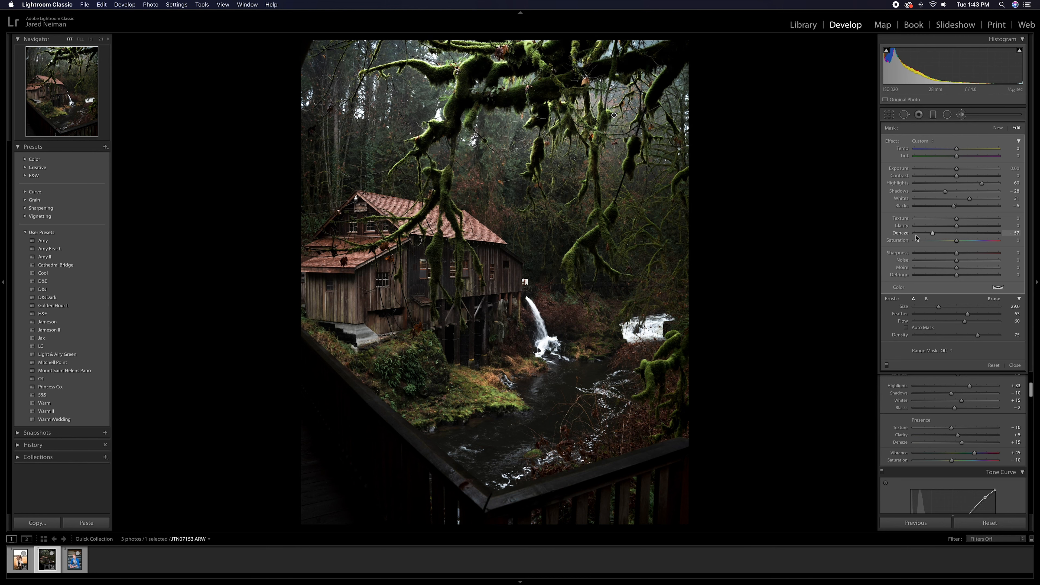
mouse_move(956, 229)
mouse_down()
mouse_move(941, 229)
mouse_move(950, 222)
mouse_up()
key(k)
Compare the edited mill photo with its original several times
key(backslash)
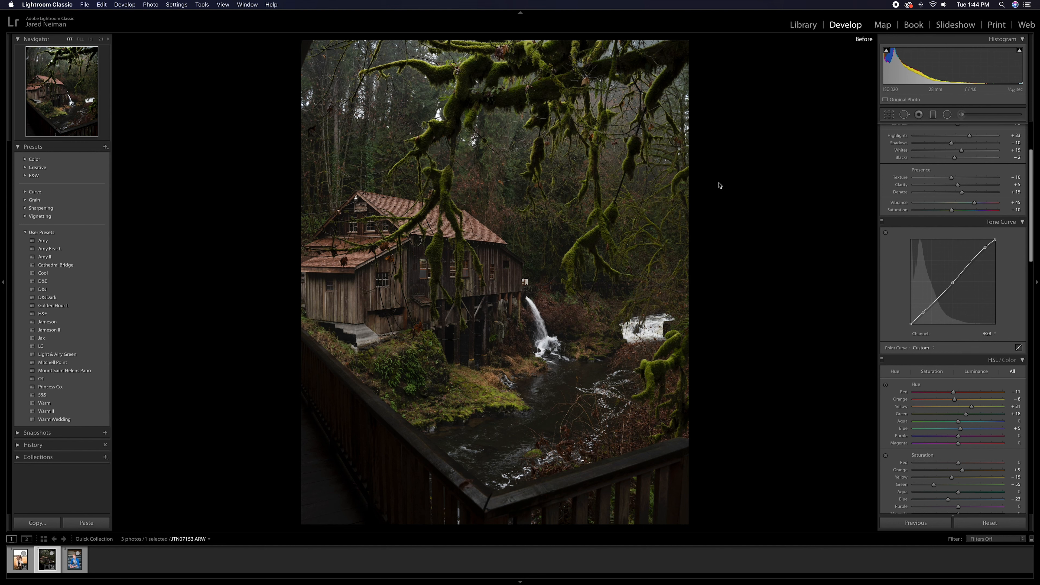
key(backslash)
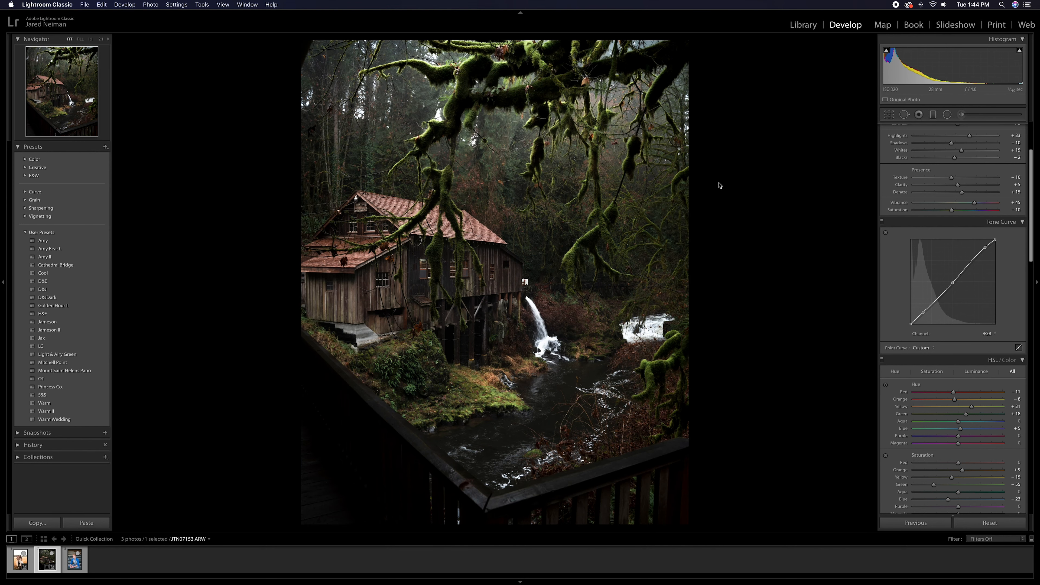
key(backslash)
key(backslash)
key(backslash)
key(backslash)
Open the bleacher portrait and calibrate Red Primary to Hue +12, Saturation −13, Green Primary to +14, +15, and Blue Primary to −11, −32
click(66, 560)
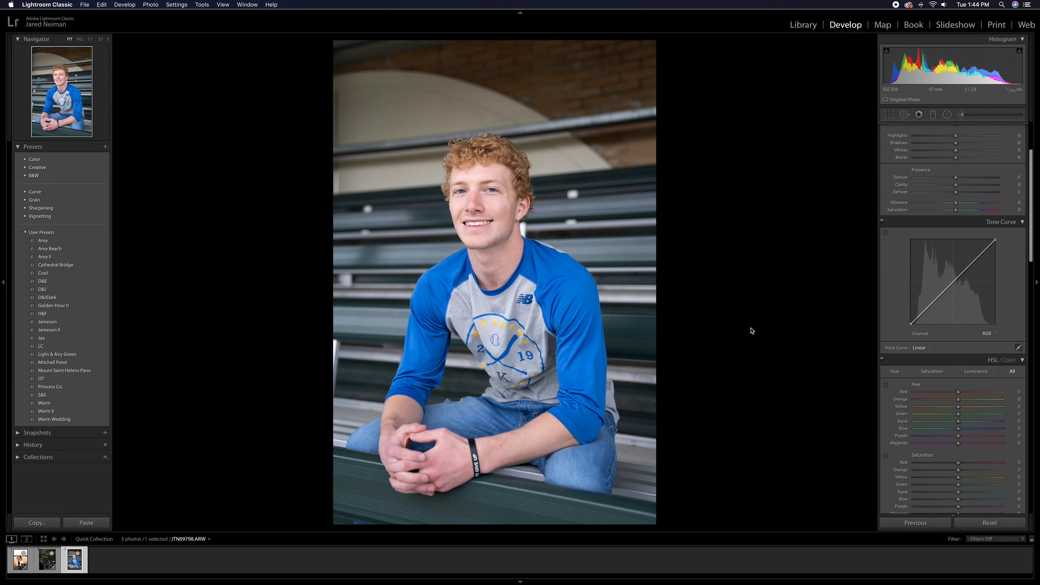
scroll(956, 499, down, 15)
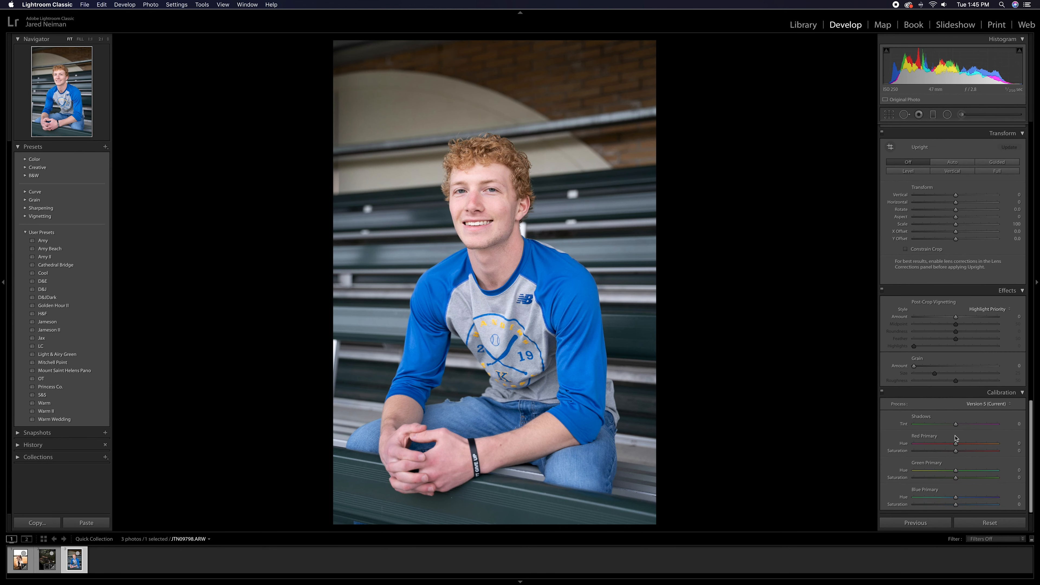
drag(955, 498, 943, 507)
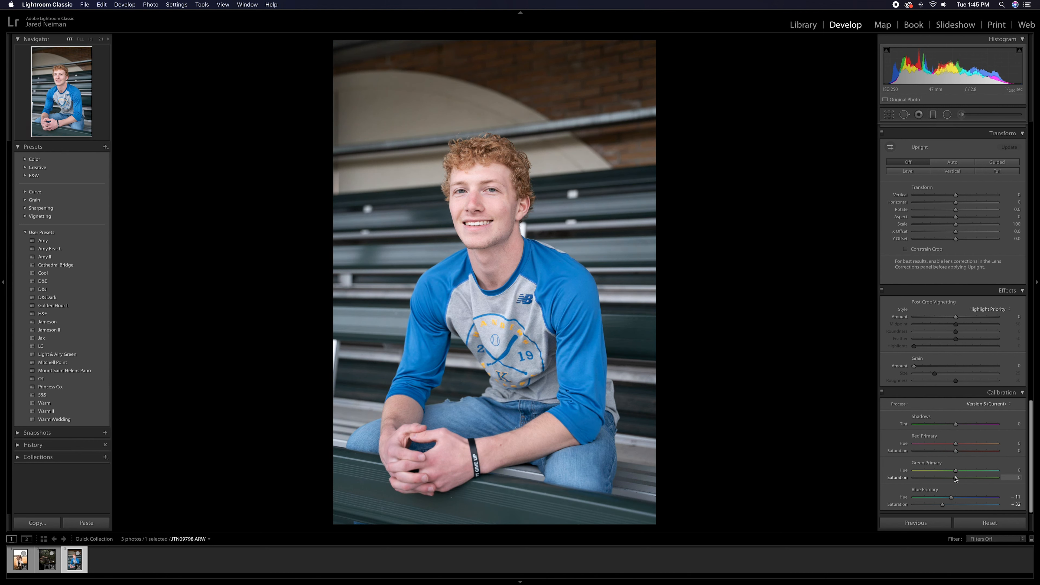
mouse_move(956, 471)
mouse_down()
mouse_move(969, 475)
mouse_move(936, 481)
mouse_move(962, 482)
mouse_move(945, 453)
mouse_move(963, 446)
mouse_move(948, 454)
mouse_up()
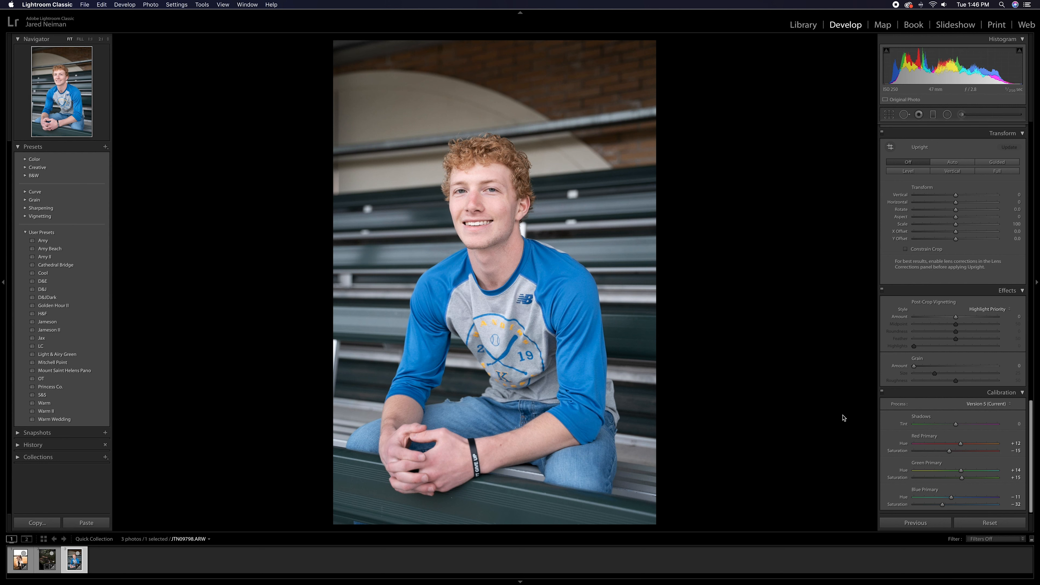
Compare the whole portrait with and without the calibration adjustments
click(881, 392)
click(883, 393)
click(882, 393)
click(883, 393)
click(882, 394)
click(882, 394)
click(882, 393)
click(882, 393)
click(882, 394)
Examine the calibration's effect zoomed in on the wall and hair, and return to the full view with calibration enabled
click(488, 46)
drag(557, 126, 503, 169)
click(882, 393)
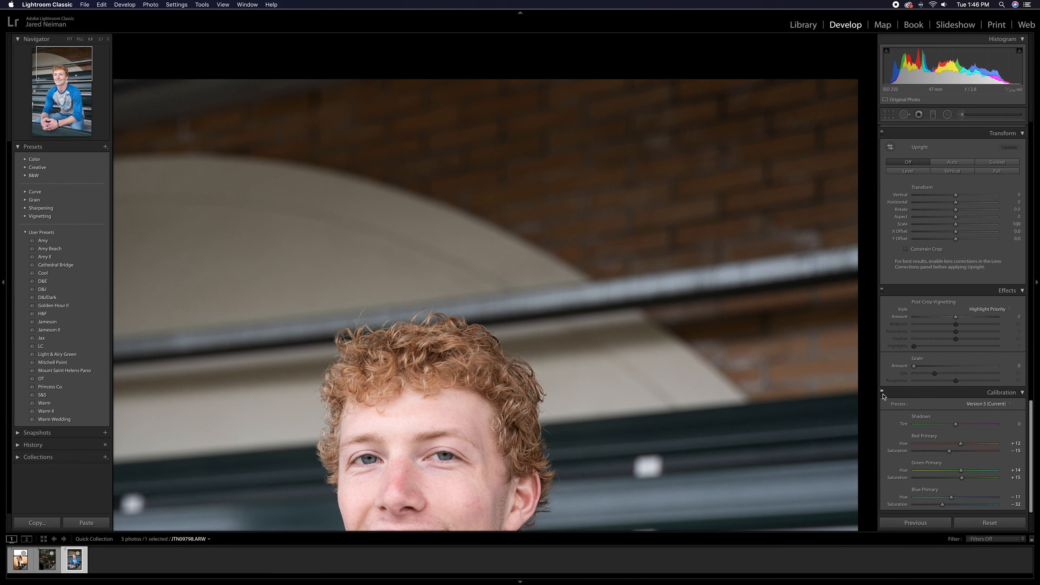
click(882, 393)
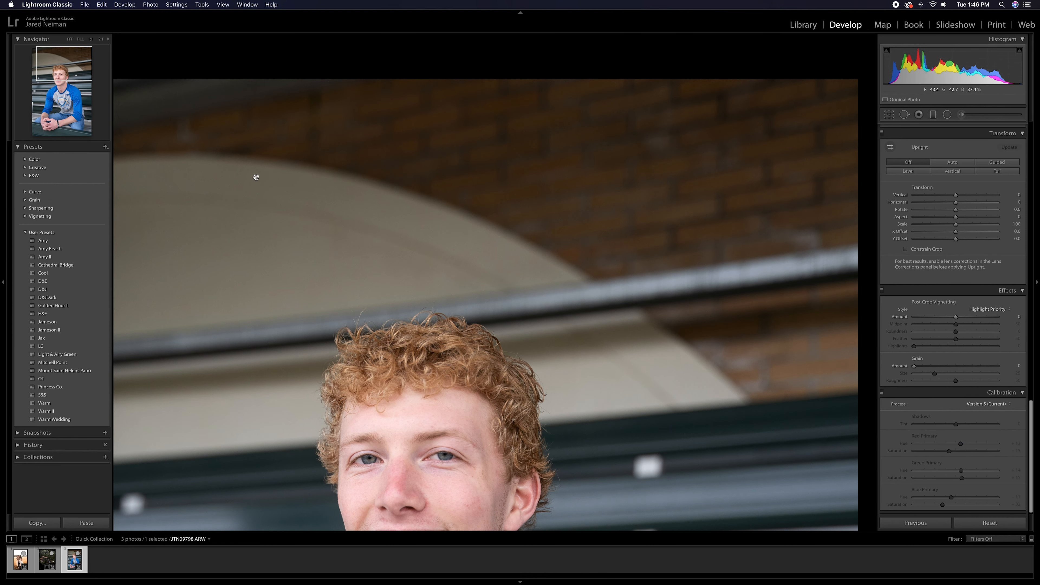
click(882, 393)
key(z)
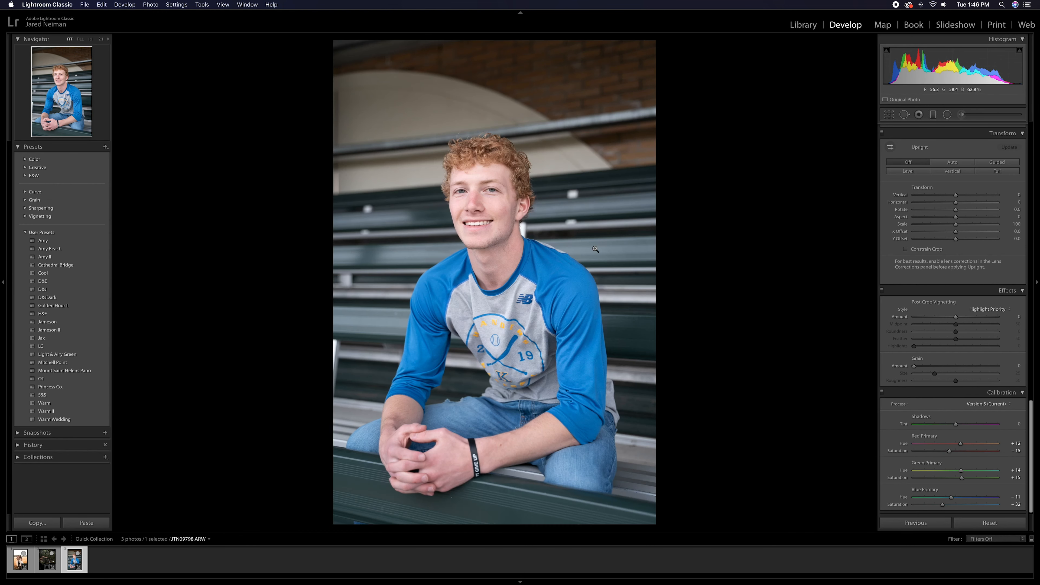
Warm the portrait's white balance by setting Temp to 6,110
scroll(989, 380, up, 20)
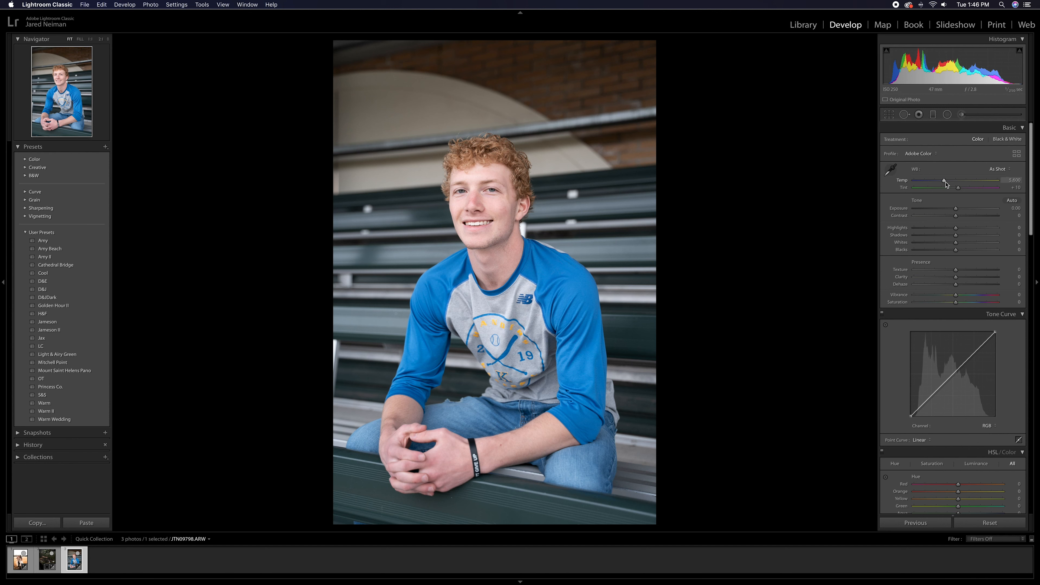
drag(947, 184, 948, 184)
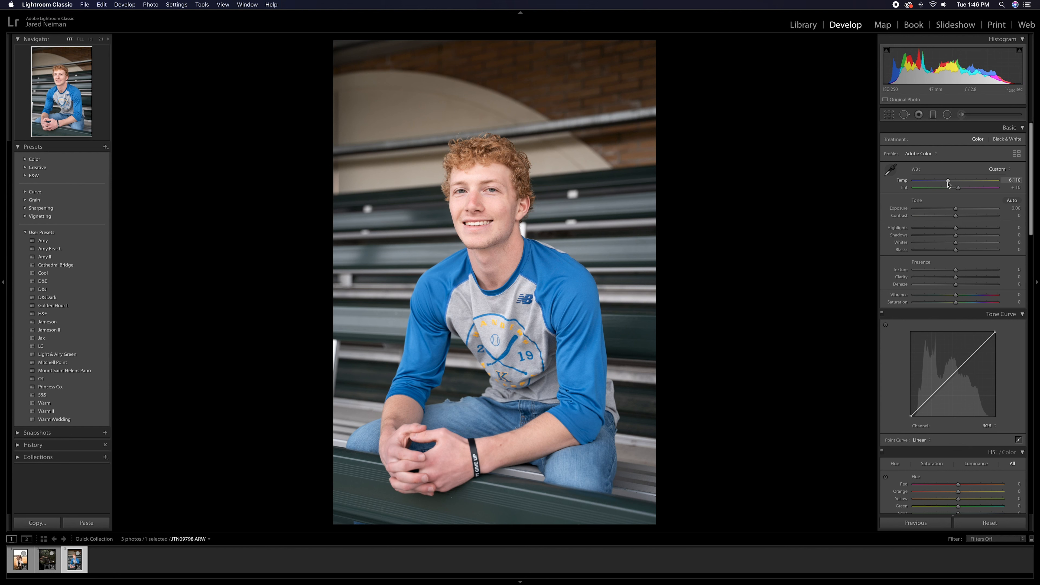
Set the portrait's Exposure to −0.15, Contrast +5, Highlights −25, Shadows −30, Whites −10 and Blacks −5
drag(956, 212, 958, 219)
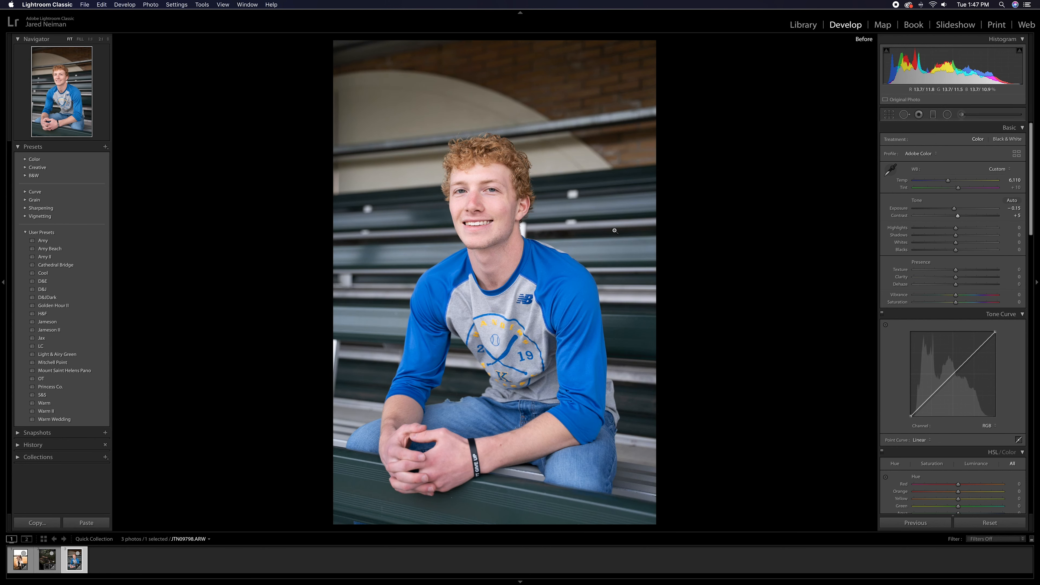
mouse_move(955, 228)
mouse_down()
mouse_move(941, 229)
mouse_move(974, 238)
mouse_move(946, 240)
mouse_up()
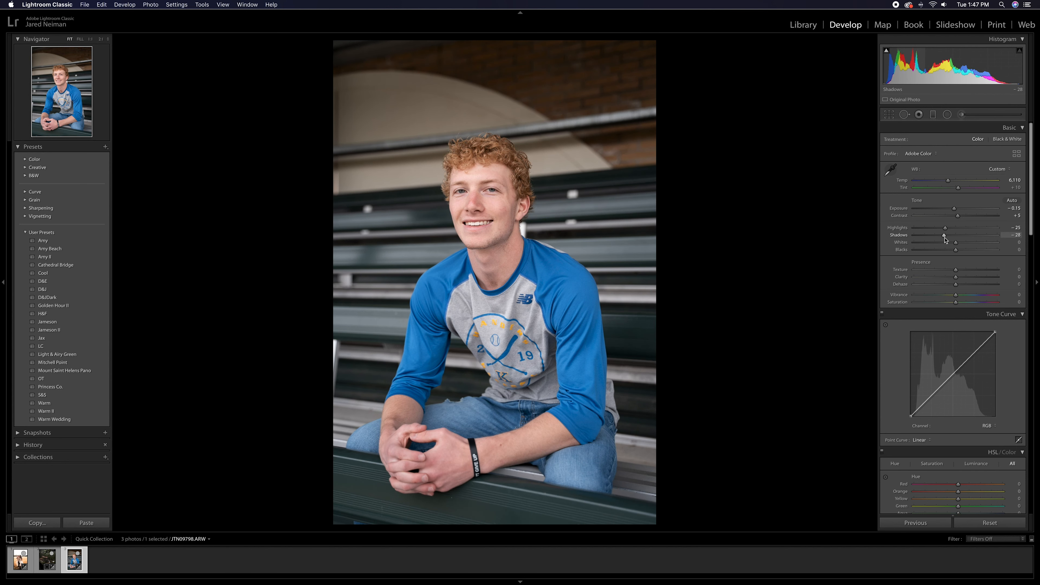
mouse_move(959, 246)
mouse_down()
mouse_move(971, 244)
mouse_move(950, 247)
mouse_up()
Set Texture and Clarity to −10, Dehaze +16, Vibrance +18 and Saturation −10, checking the face up close and against the original
scroll(955, 252, down, 2)
drag(952, 251, 950, 252)
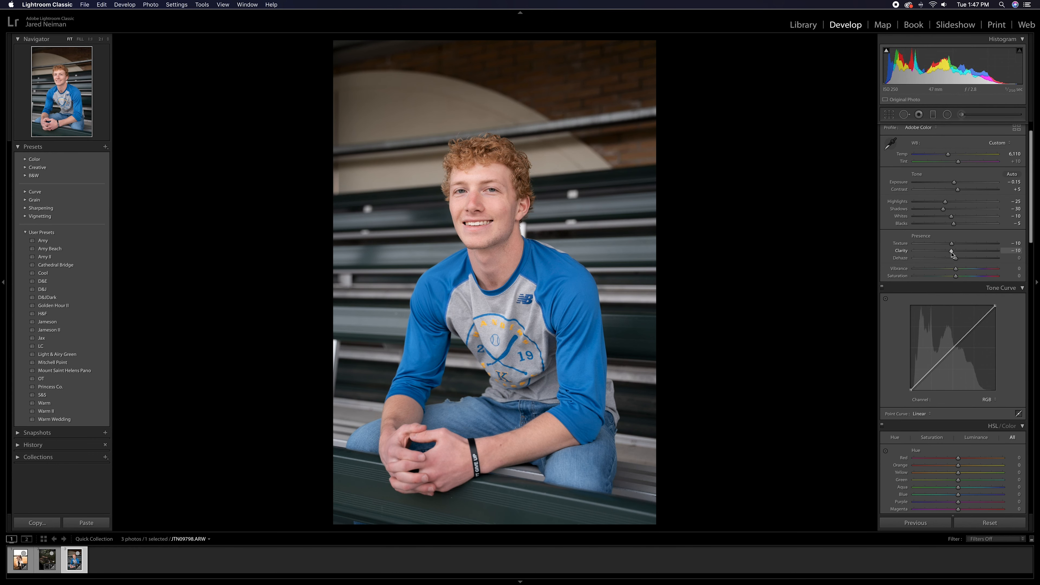
click(486, 204)
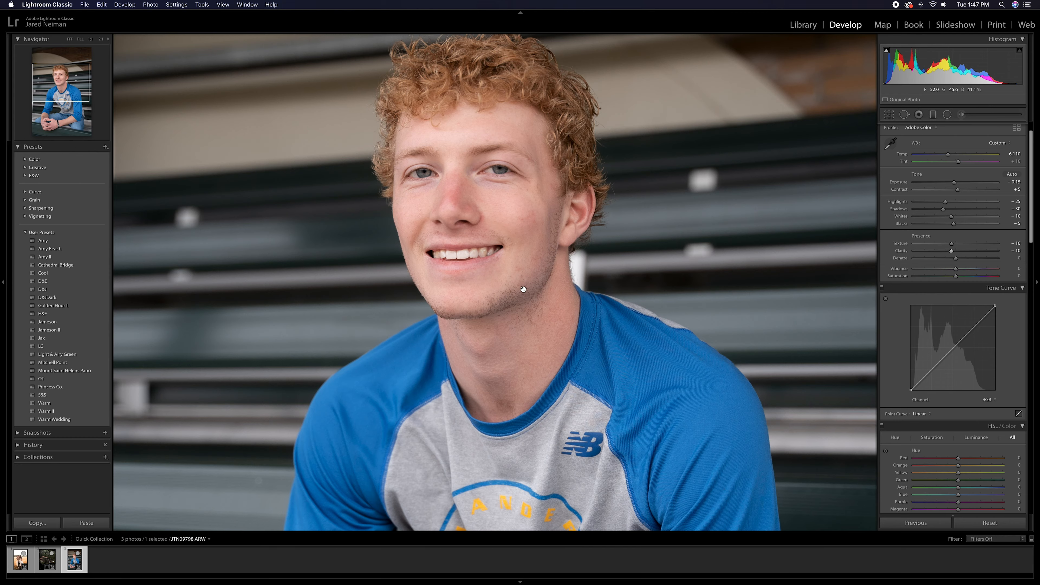
click(539, 194)
drag(959, 261, 961, 262)
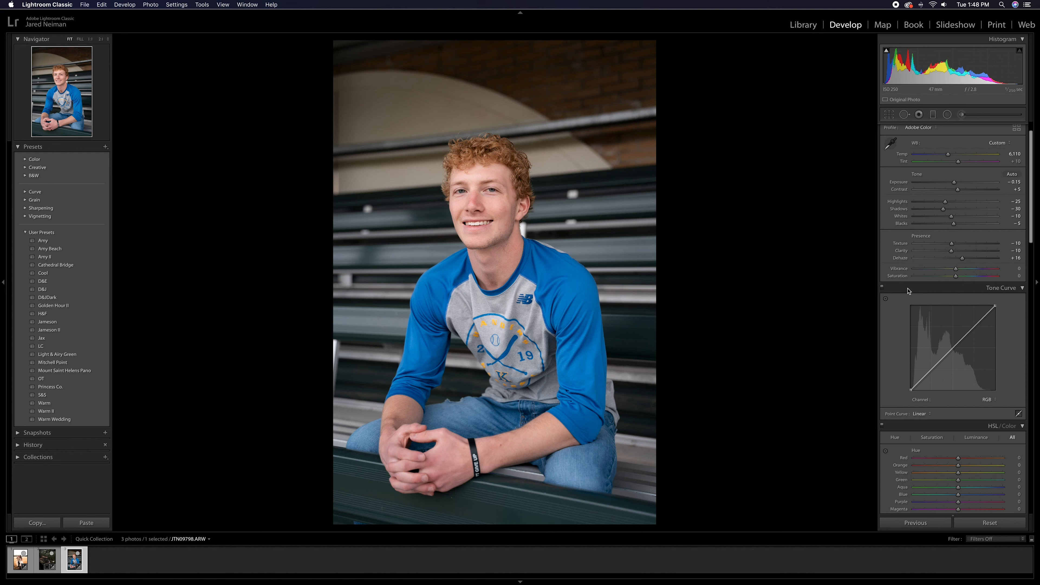
drag(951, 279, 961, 270)
key(backslash)
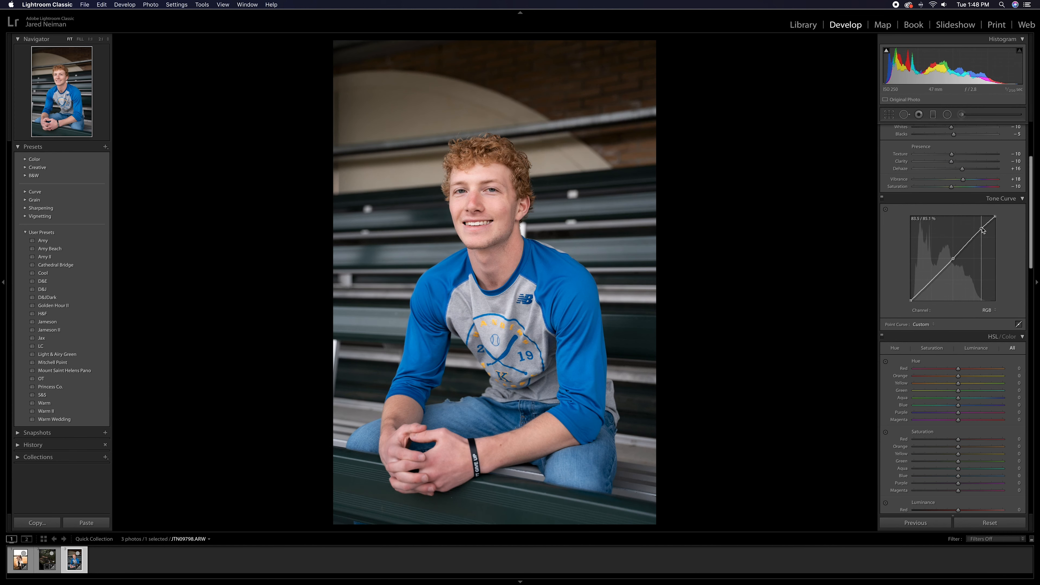
Add highlight, midtone and shadow points to the RGB tone curve, and set HSL Hue to Yellow −40 and Blue +9
drag(981, 230, 981, 228)
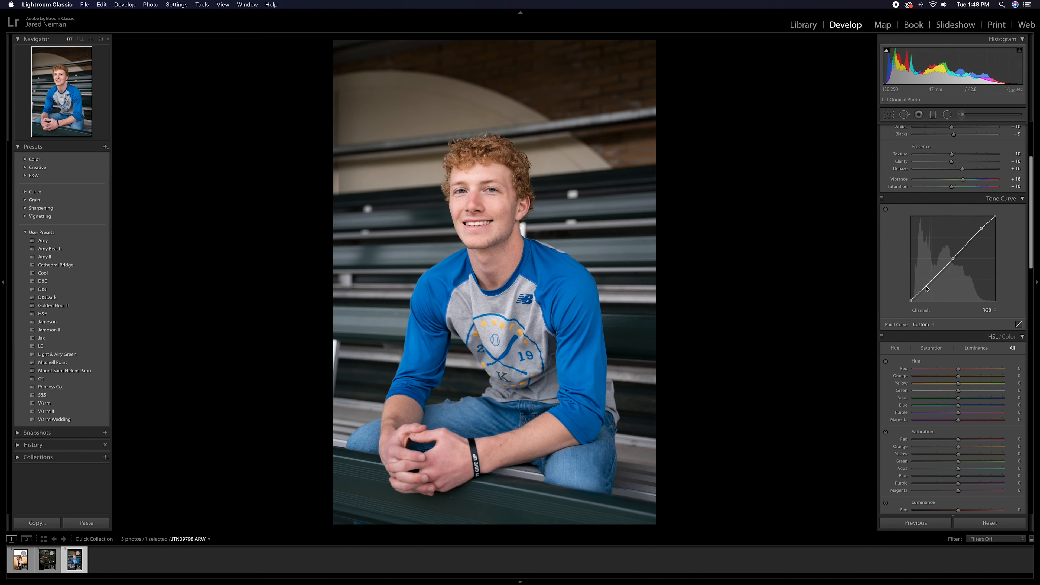
scroll(941, 246, down, 5)
drag(961, 224, 945, 225)
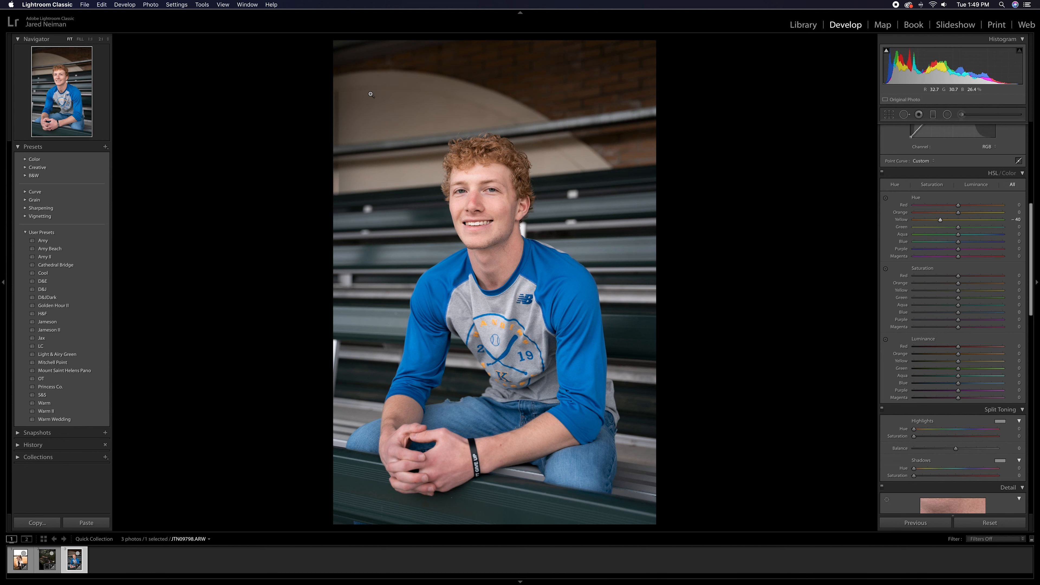
scroll(955, 221, down, 2)
scroll(958, 217, down, 2)
drag(958, 207, 962, 207)
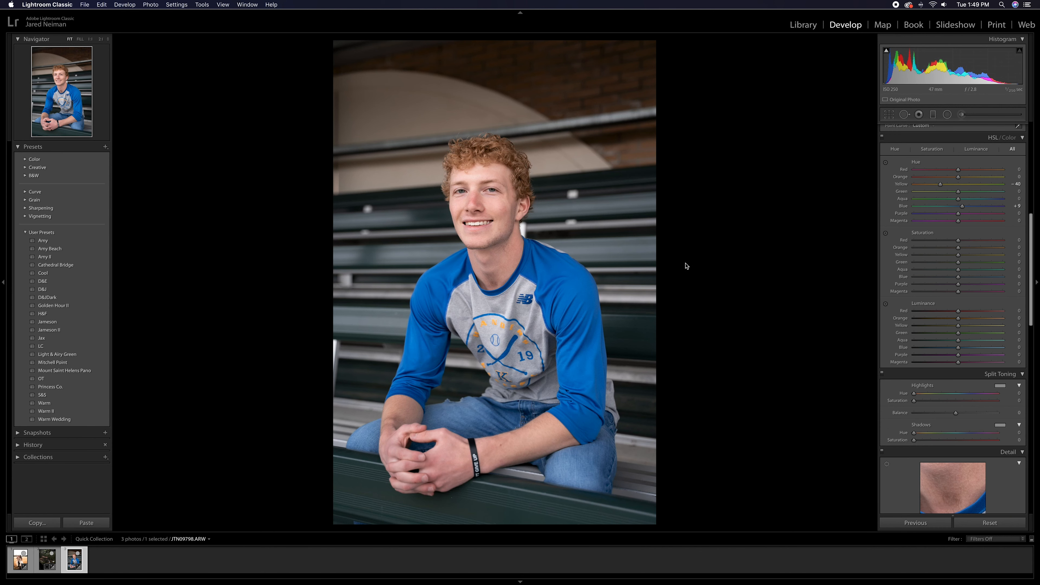
Set HSL Saturation to Orange −8, Yellow −36, Blue +5, and Luminance to Orange +4, Yellow −27, Blue −26
scroll(946, 240, down, 2)
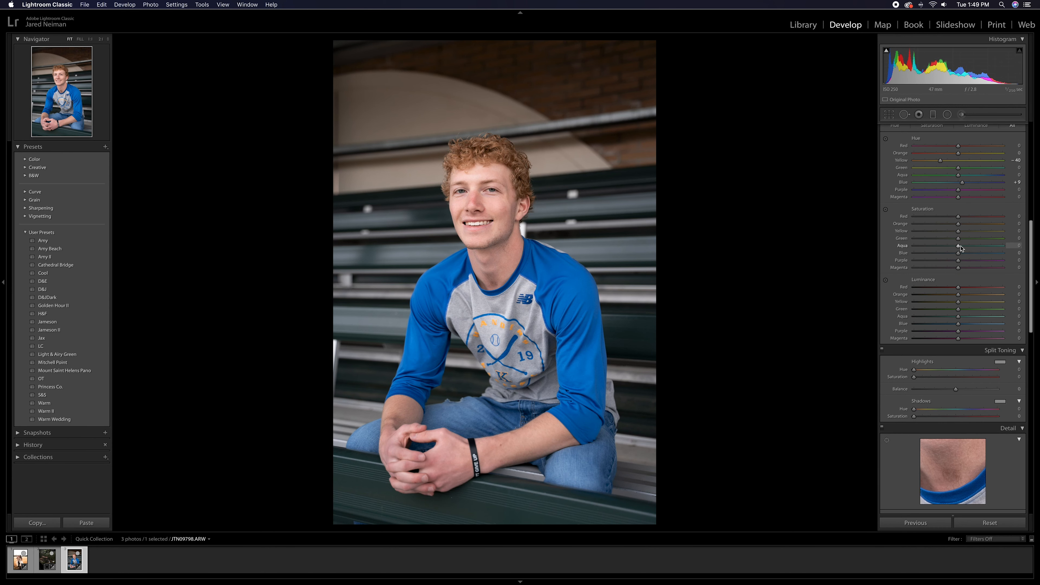
drag(958, 224, 935, 239)
drag(936, 242, 962, 258)
mouse_move(961, 258)
mouse_down()
mouse_move(947, 267)
mouse_move(949, 245)
mouse_up()
scroll(960, 252, down, 3)
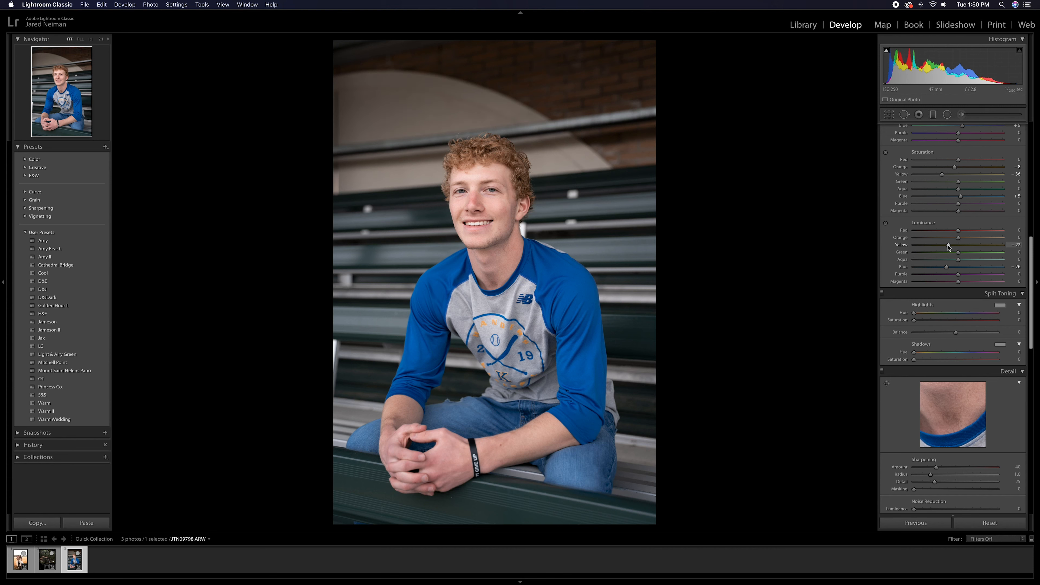
drag(957, 240, 958, 239)
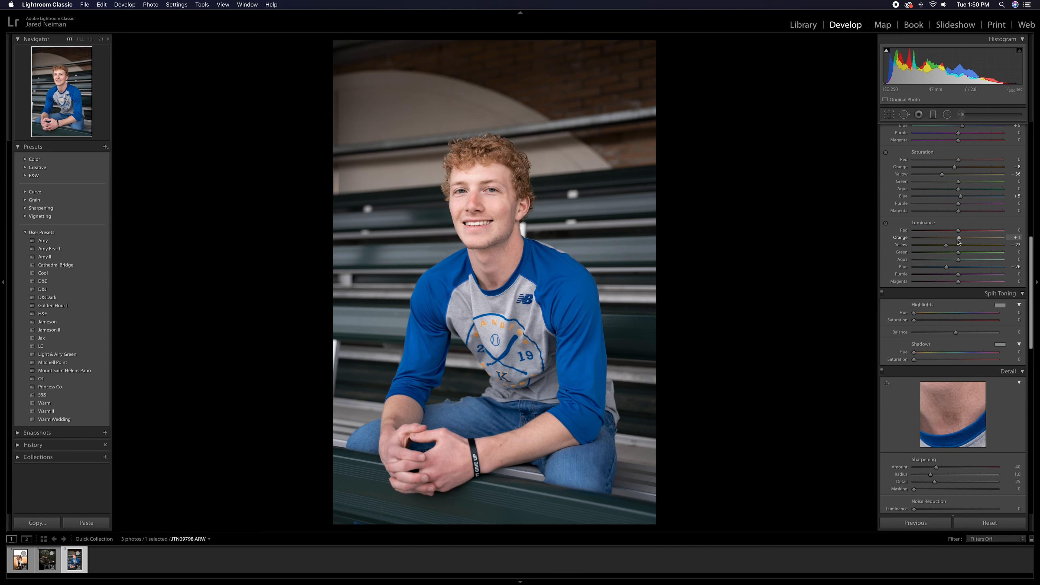
Inspect the skin tones up close, and compare the whole portrait before and after the color adjustments
click(492, 212)
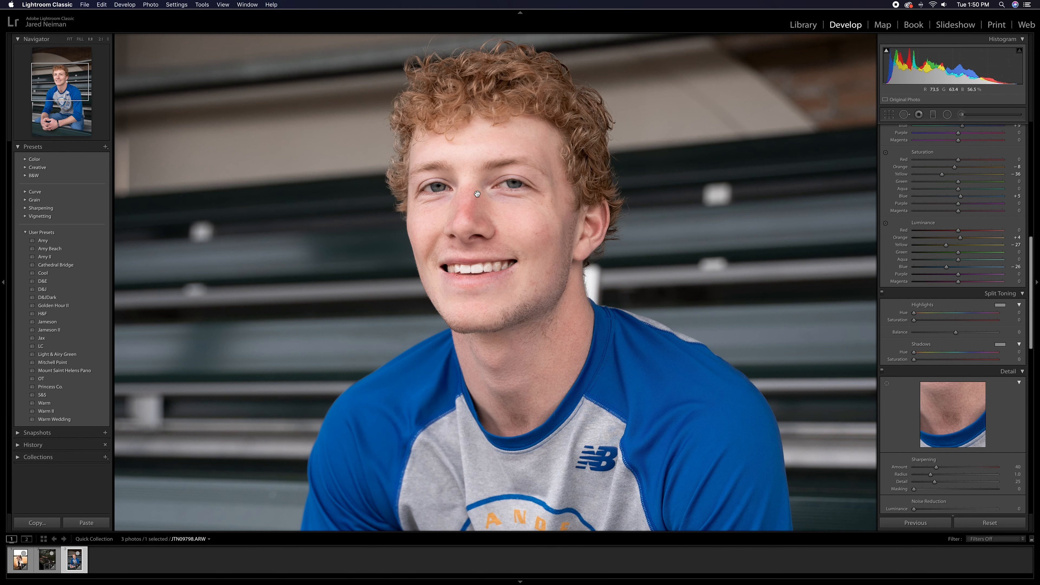
click(504, 229)
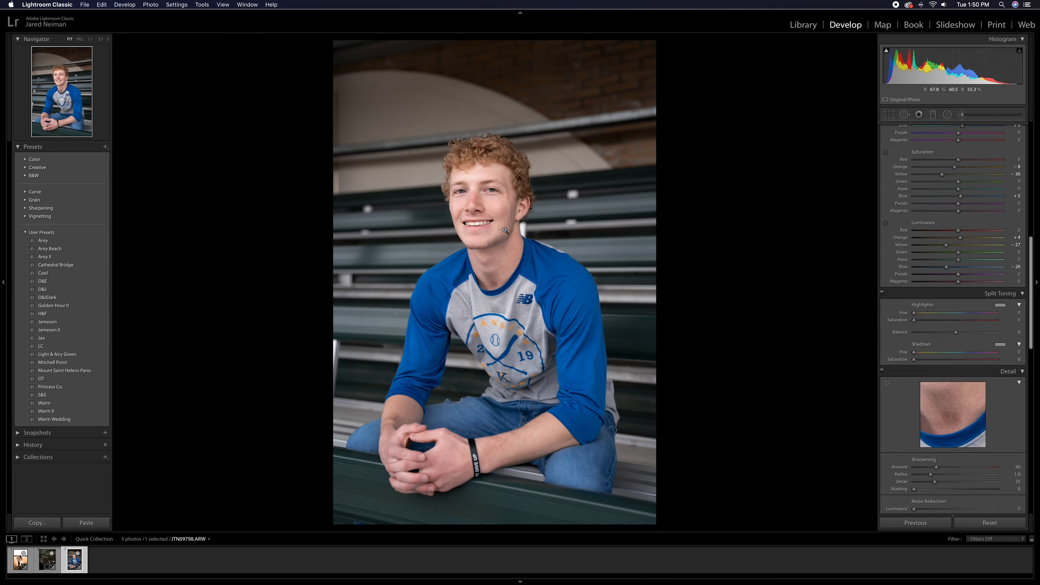
key(backslash)
key(backslash)
key(backslash)
key(backslash)
Review the Basic, HSL, Split Toning and Detail settings again, and refine HSL Saturation to Orange +17 and Yellow −17
scroll(946, 240, up, 15)
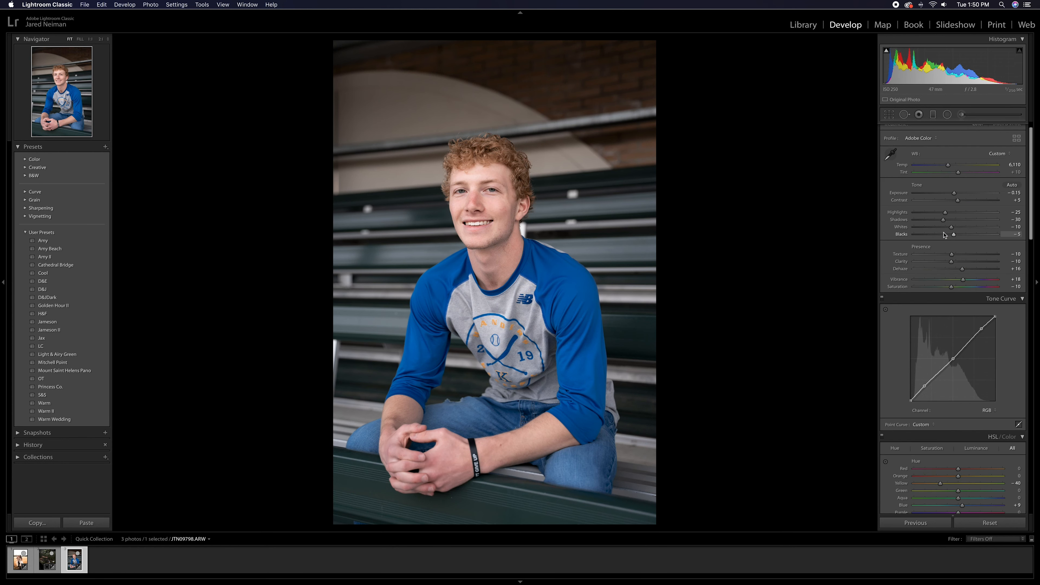
scroll(944, 225, down, 1)
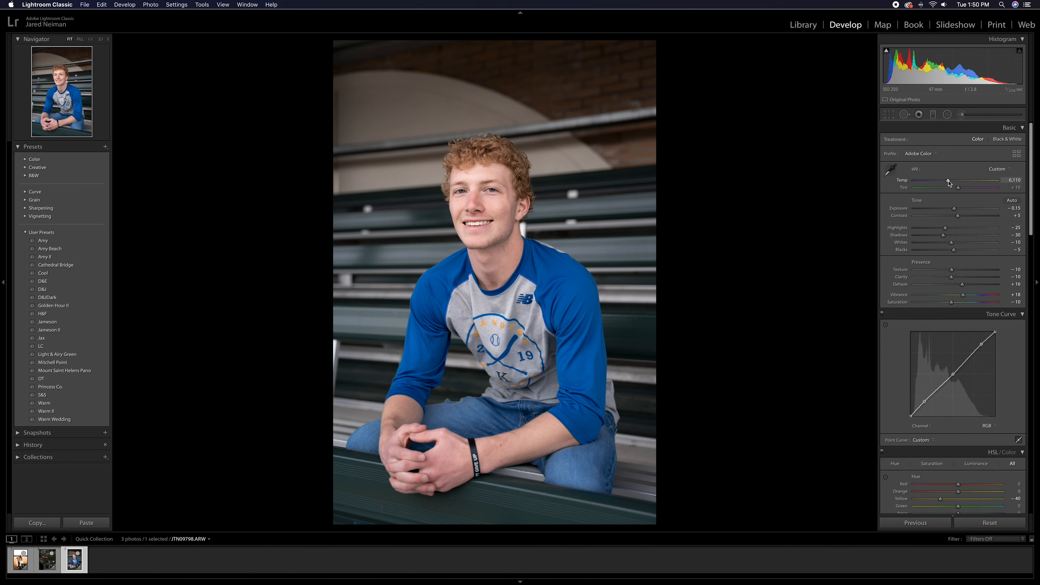
scroll(954, 205, down, 18)
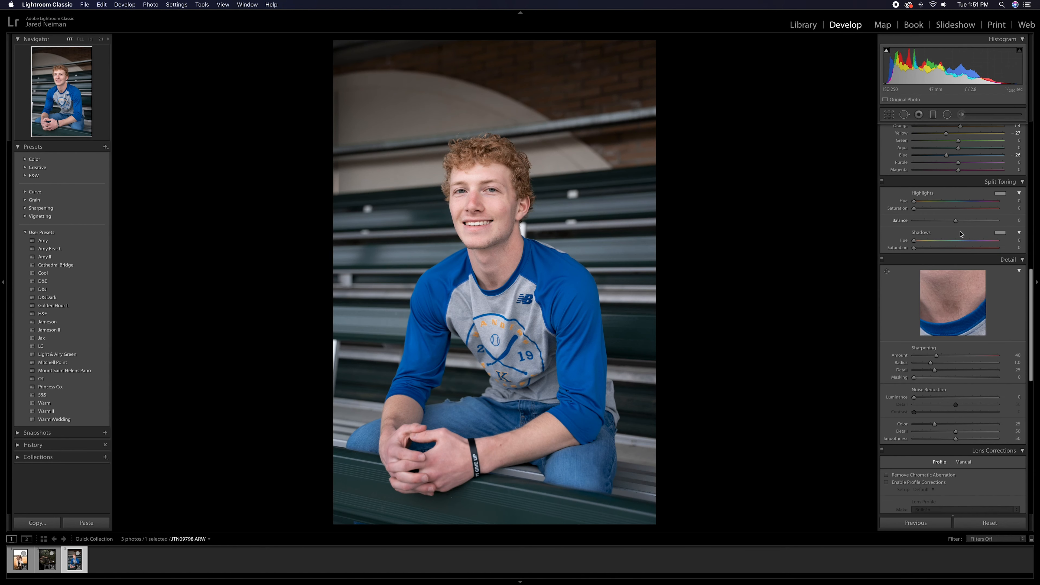
scroll(943, 225, down, 3)
scroll(943, 225, down, 5)
drag(917, 232, 928, 236)
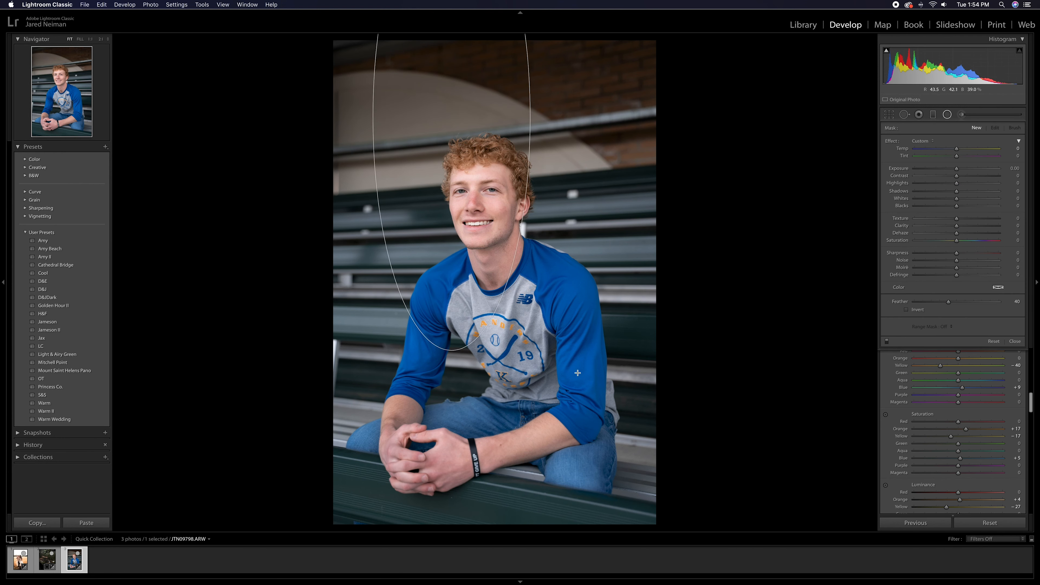
Surround the seated subject with a large radial filter, check its mask overlay, and darken the area outside it
drag(577, 372, 627, 440)
drag(539, 209, 585, 355)
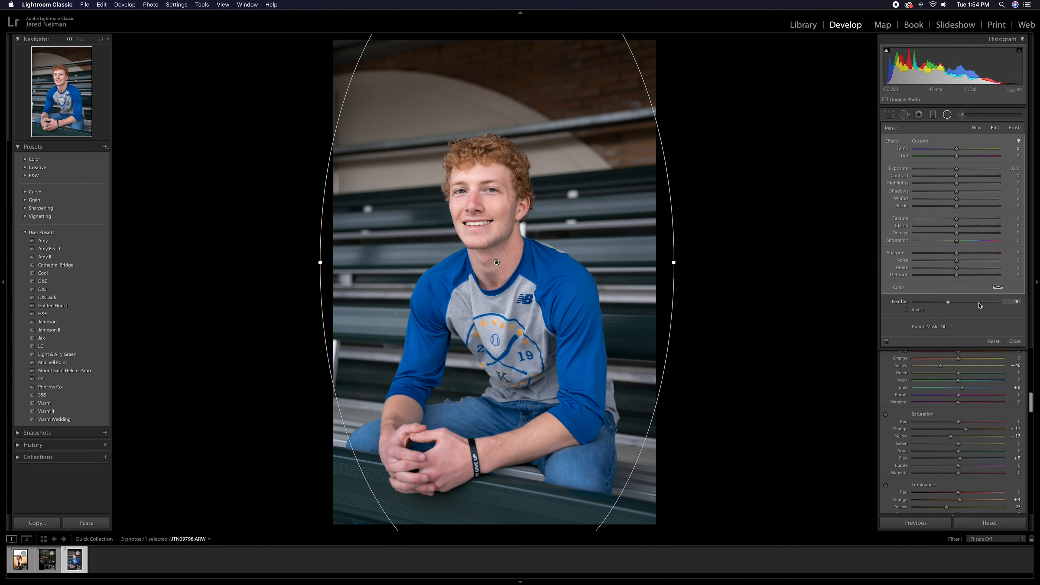
key(o)
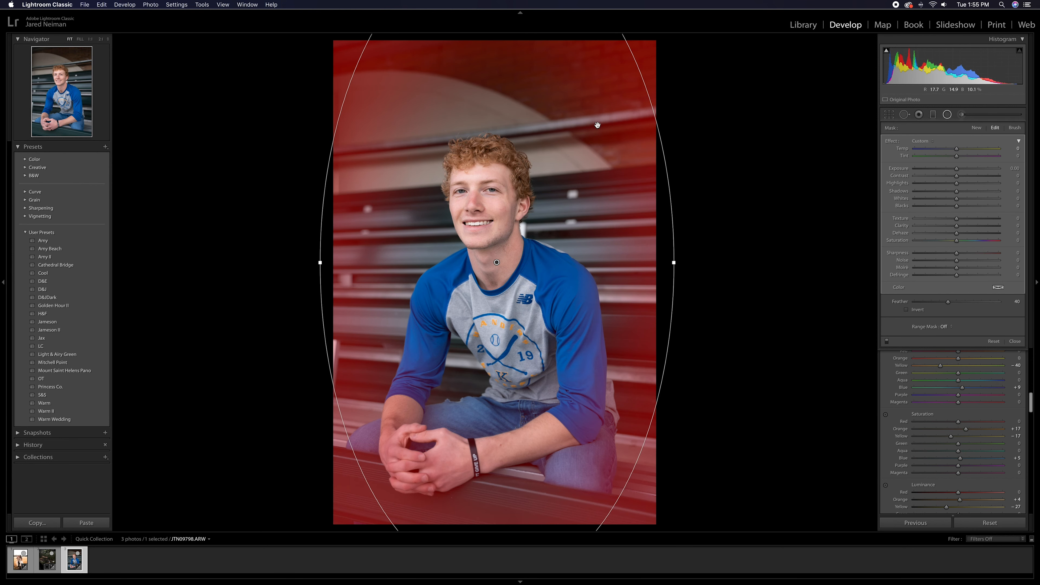
key(o)
drag(956, 168, 953, 206)
key(shift+m)
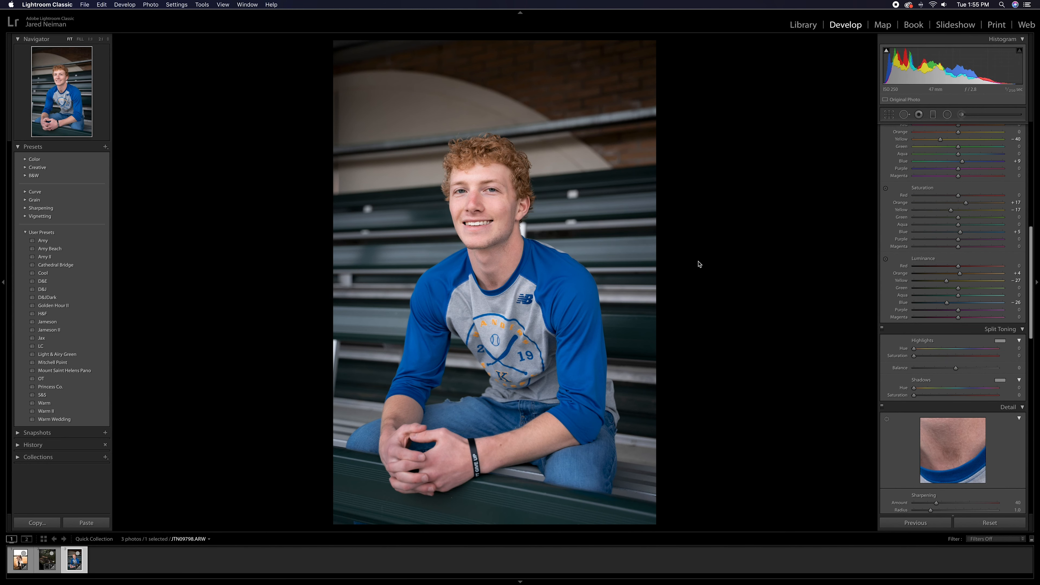
Compare the finished portrait with its unedited version
key(backslash)
key(backslash)
key(backslash)
key(backslash)
Start an export of the portrait to the hard drive, with a specific folder as its location
key(super+shift+e)
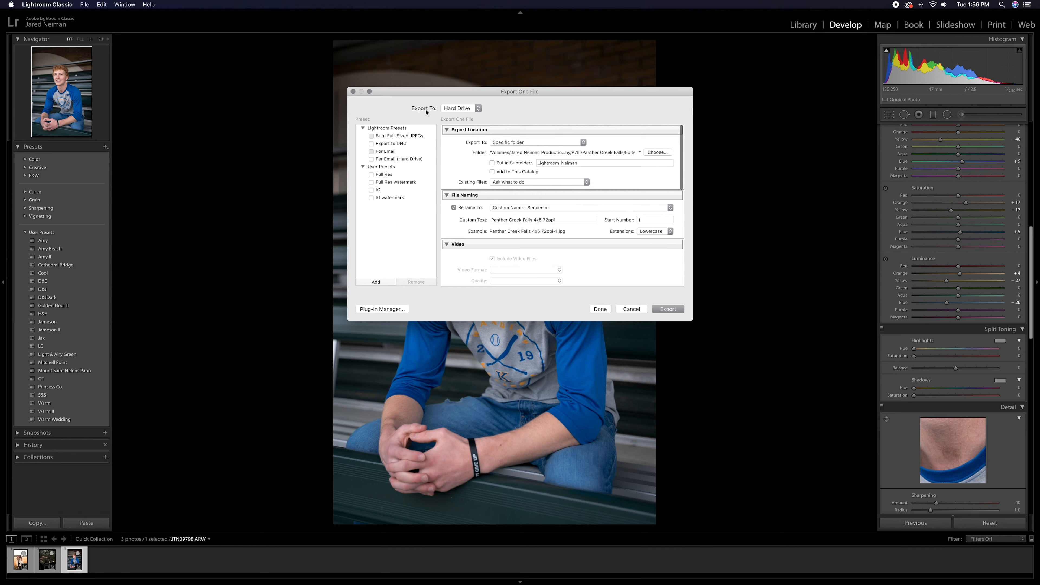
click(479, 110)
click(460, 108)
click(584, 144)
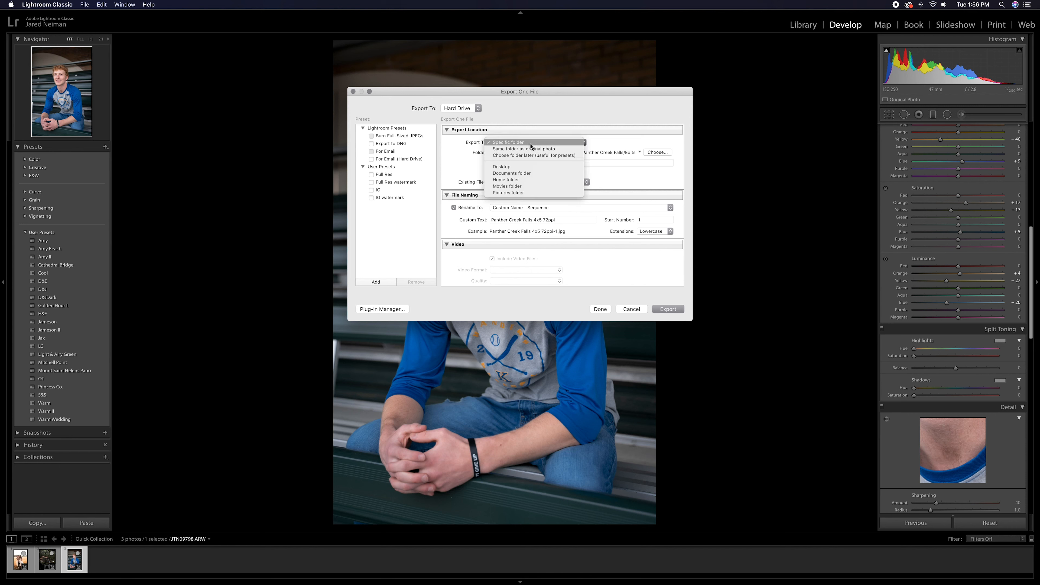
click(523, 144)
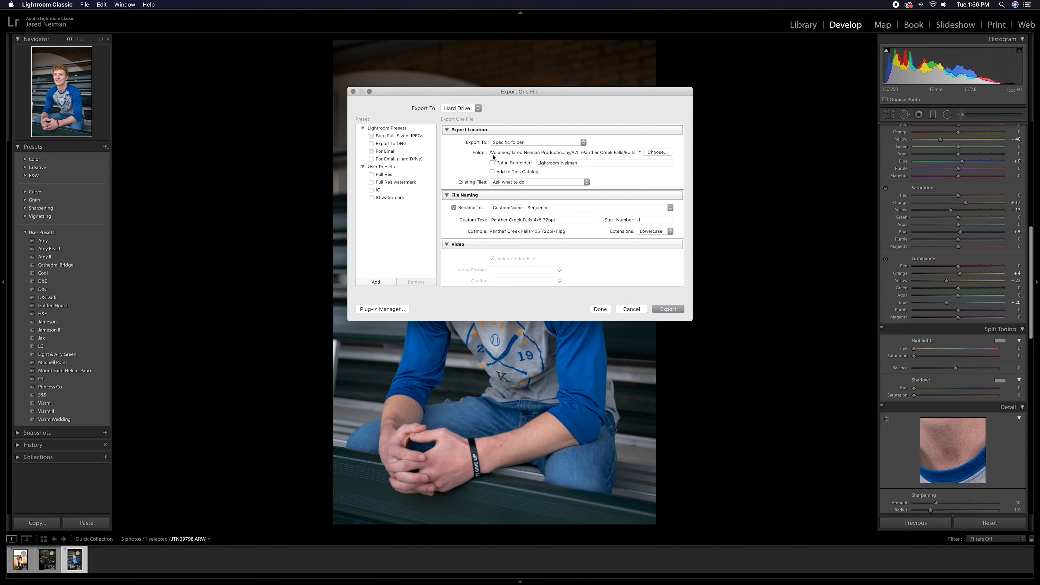
Choose the Edits folder inside the client's senior photos folder as the export destination
click(662, 154)
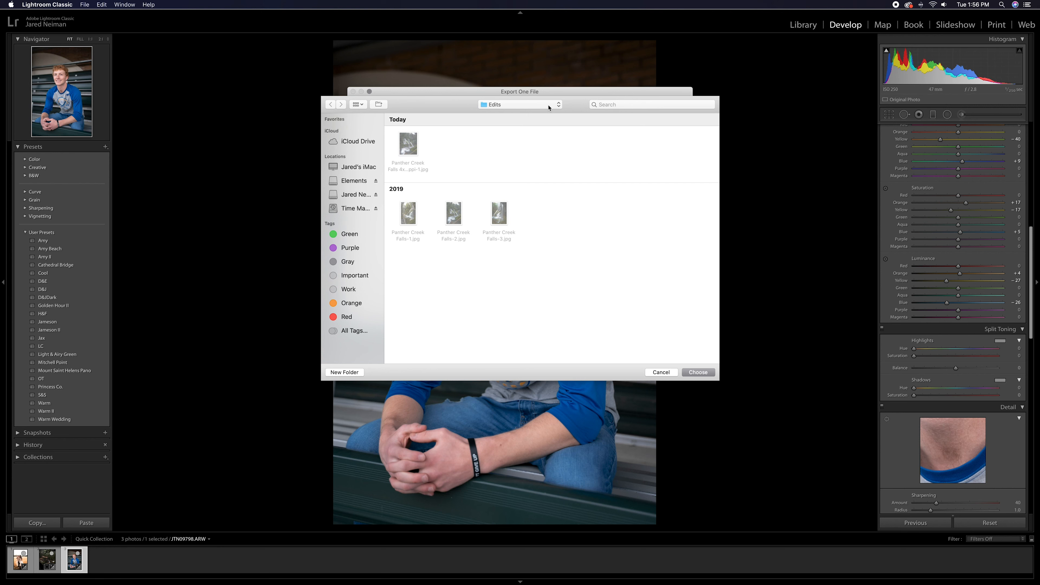
click(548, 108)
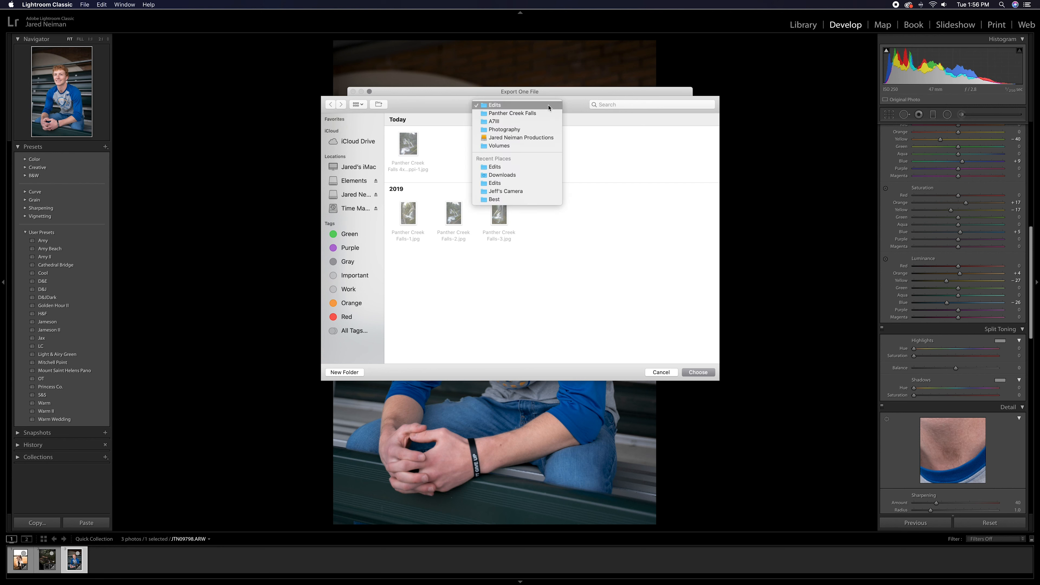
click(516, 139)
double_click(531, 150)
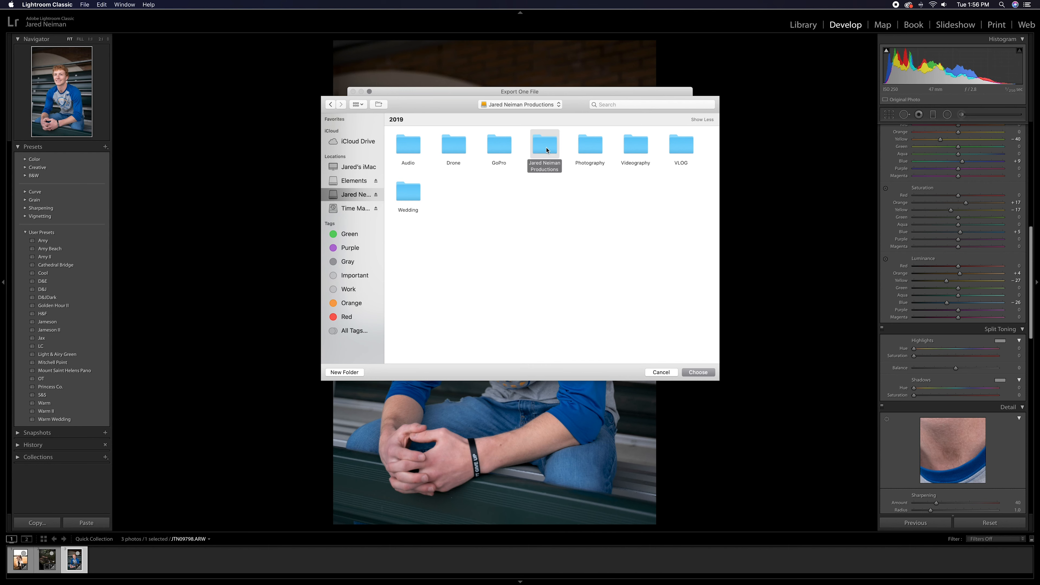
double_click(418, 218)
scroll(469, 197, down, 1)
double_click(414, 190)
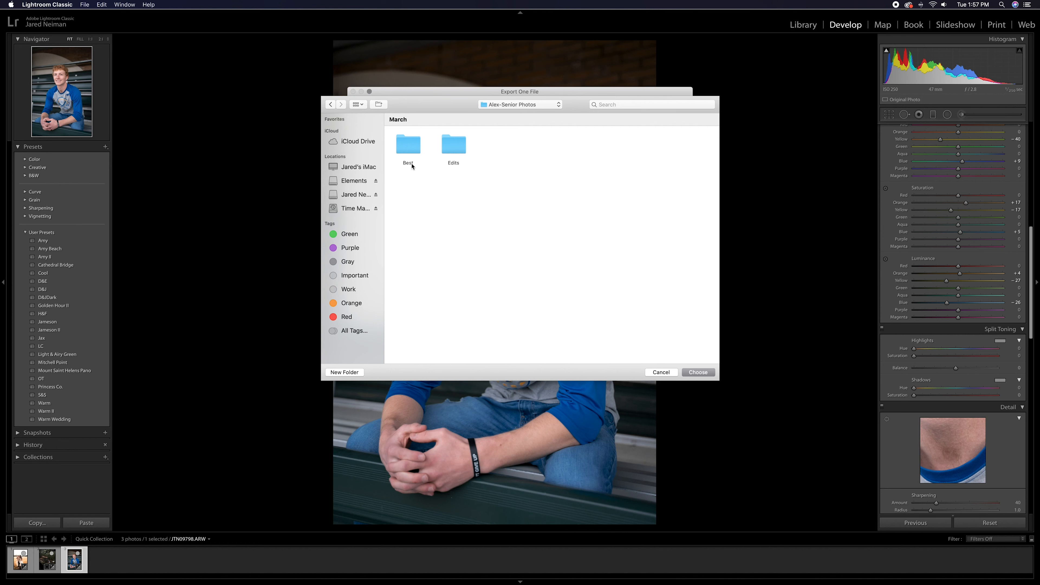
double_click(455, 151)
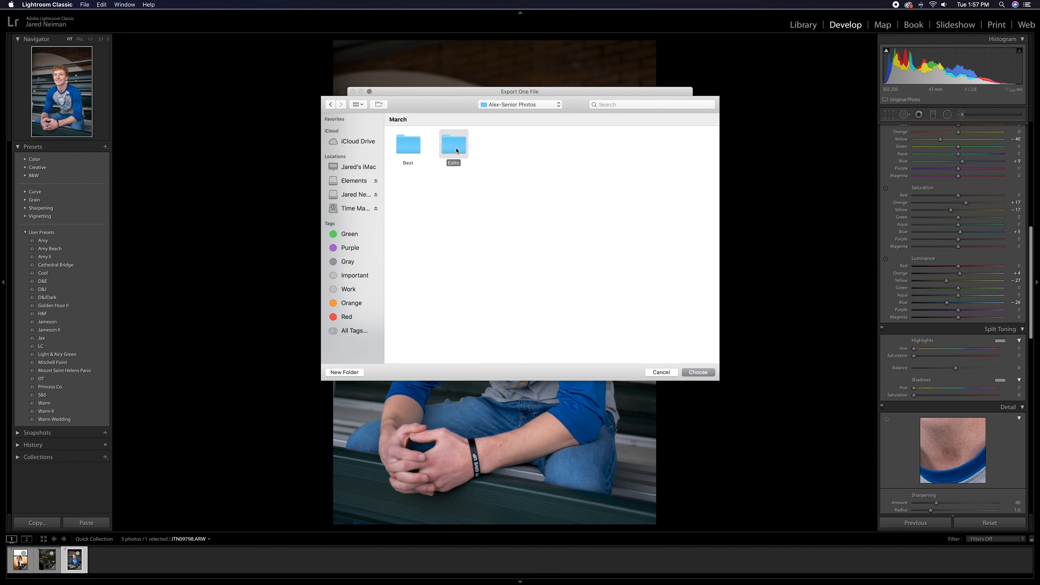
click(696, 373)
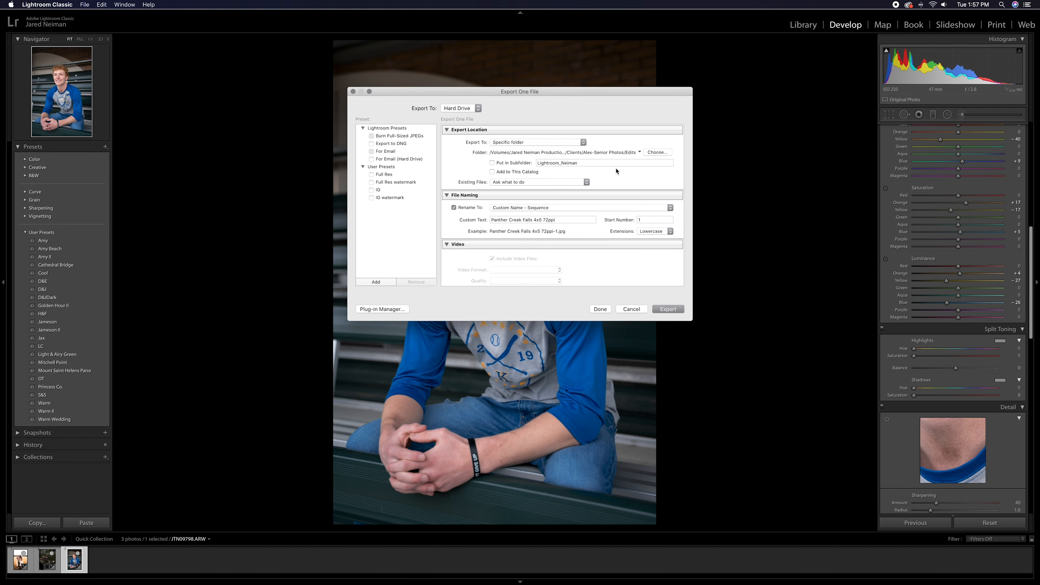
Name the exported file with Custom Name - Sequence, using the client's first name followed by "- Senior Photos" as custom text
scroll(606, 176, down, 3)
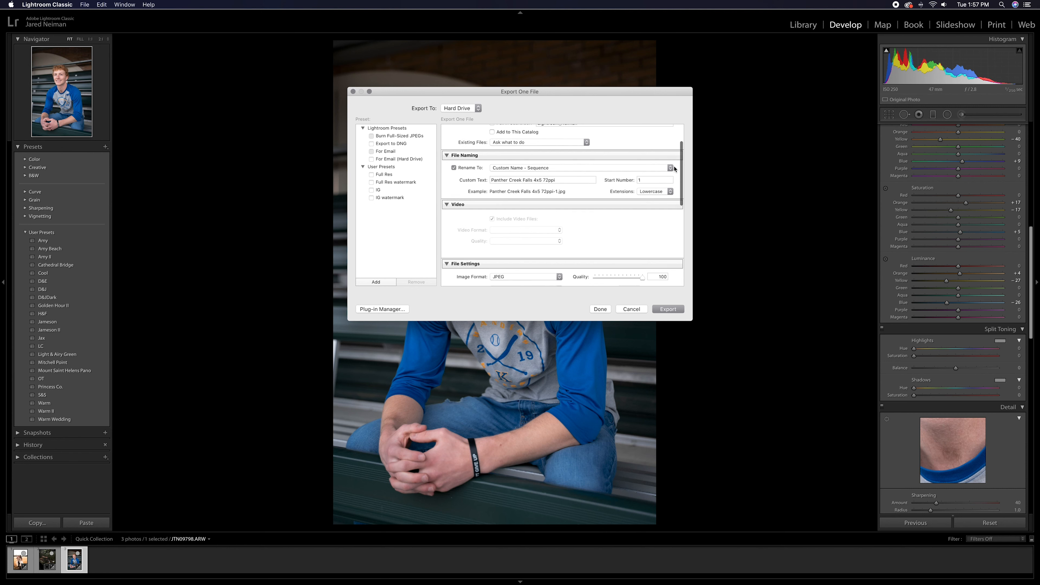
click(545, 169)
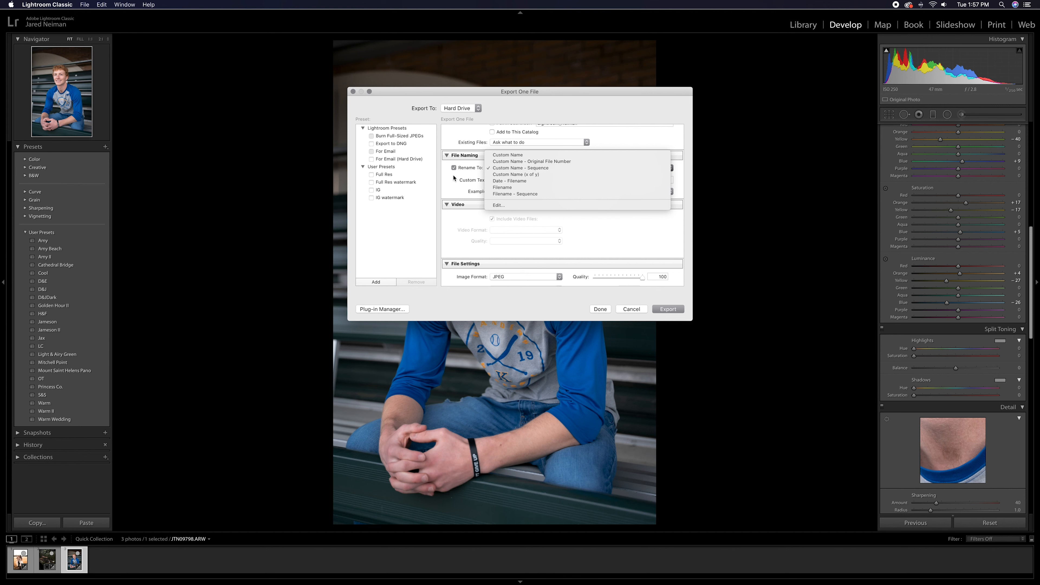
click(543, 169)
drag(552, 179, 491, 185)
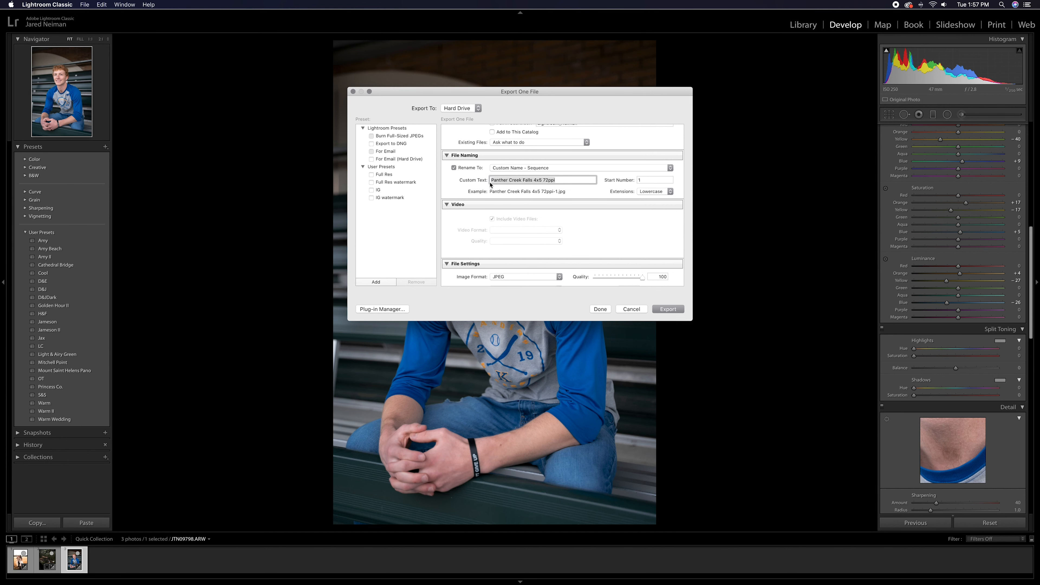
text(Alex)
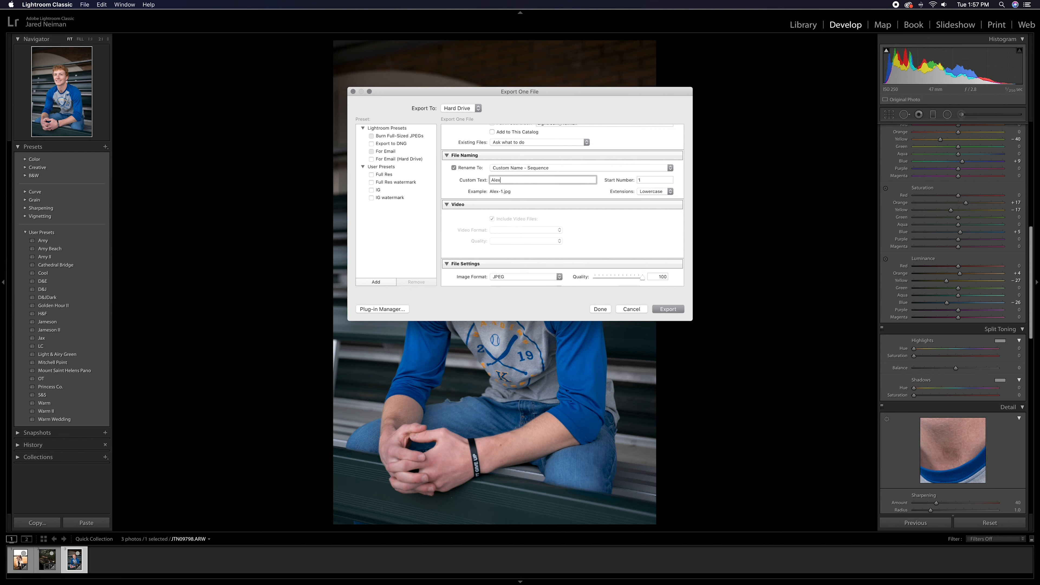
text( - Senior Photos)
Select JPEG as the image format in the export's file settings
scroll(559, 192, down, 5)
click(503, 175)
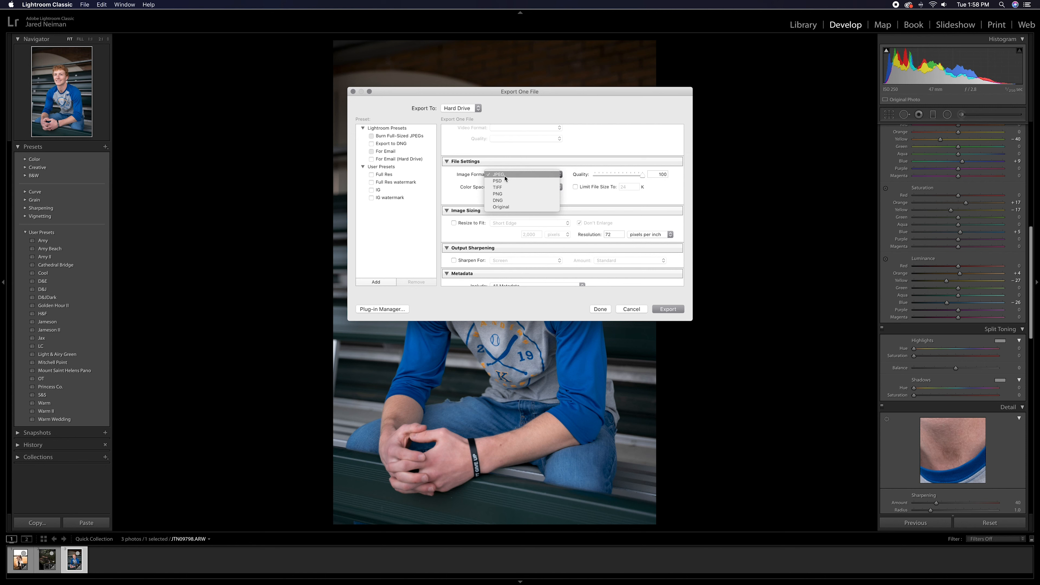
click(506, 176)
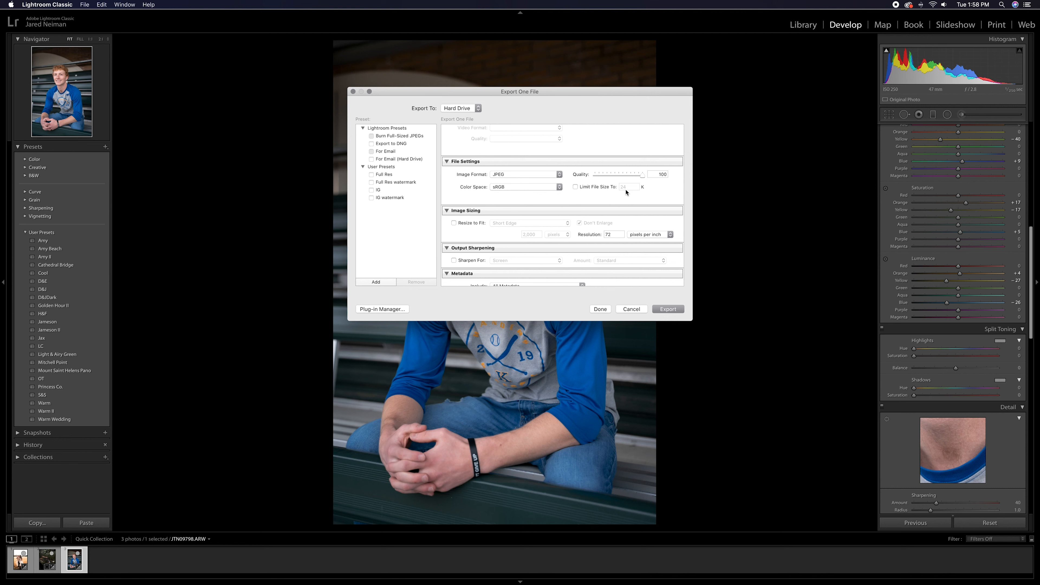
scroll(576, 187, down, 3)
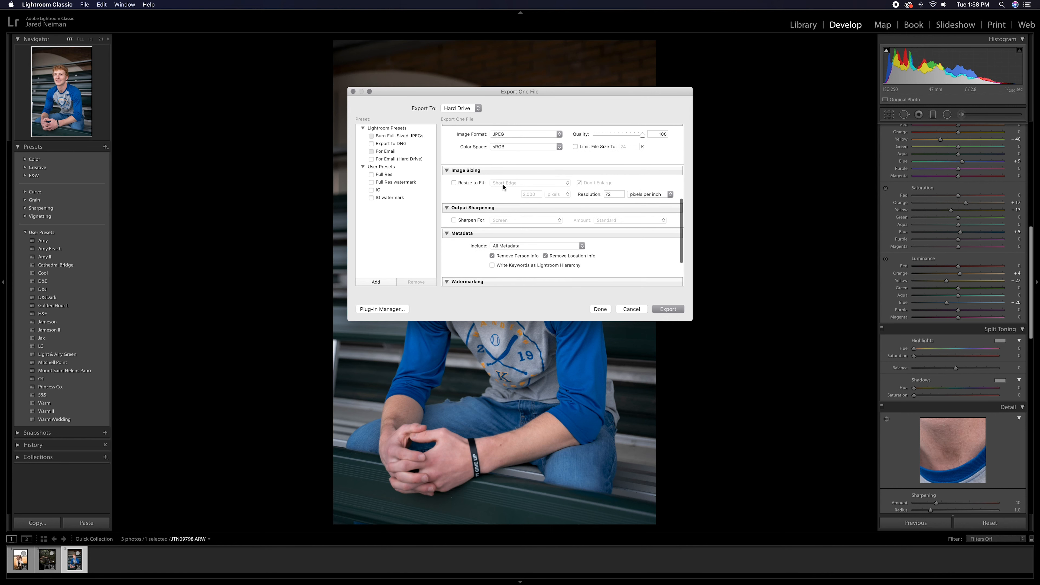